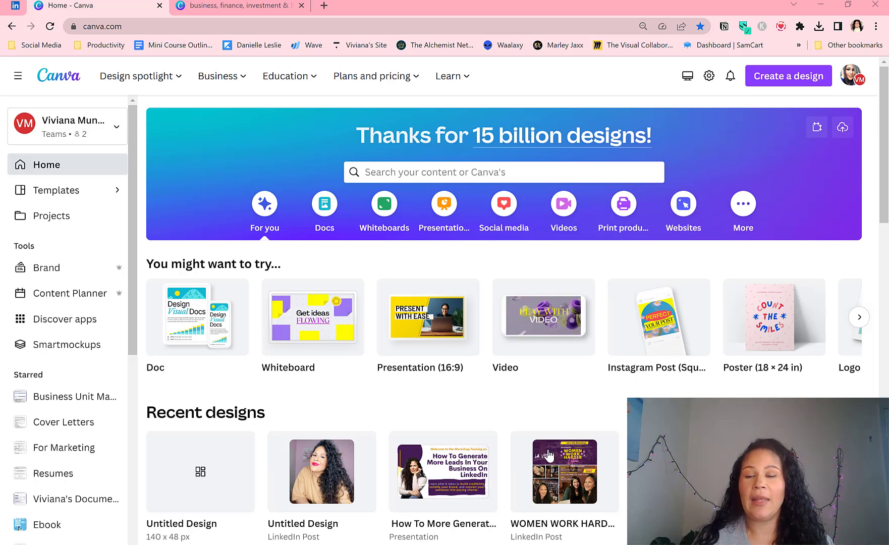
- Create a new blank design using the LinkedIn Background Photo format, found by searching for "linkedin banner"
click(266, 10)
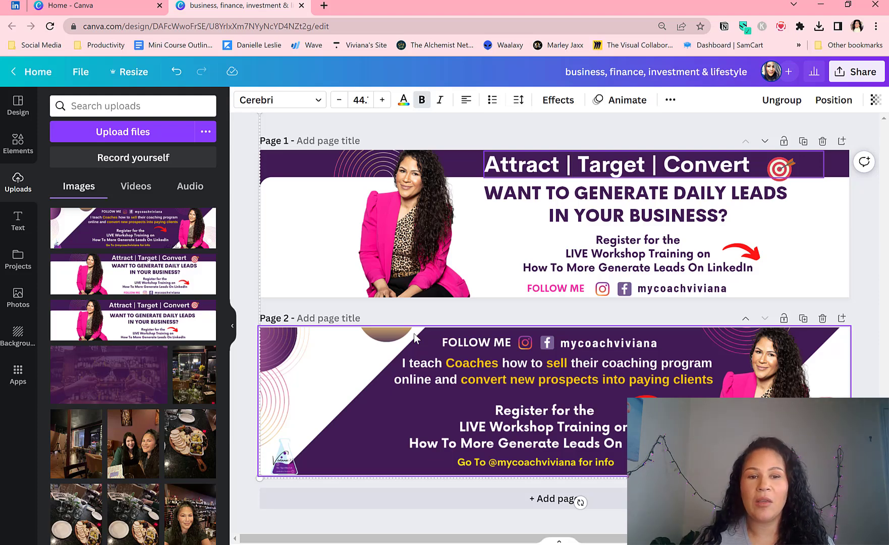
click(101, 10)
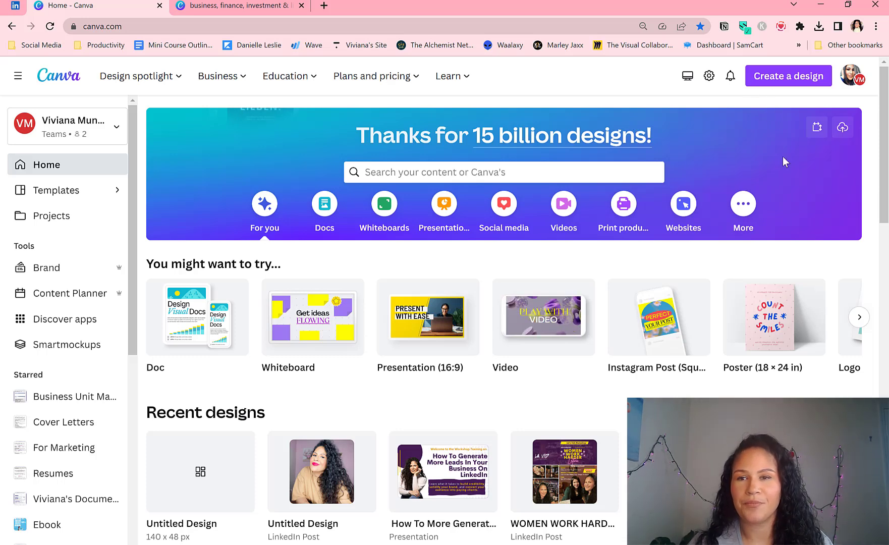
click(782, 86)
text(linkedin banner)
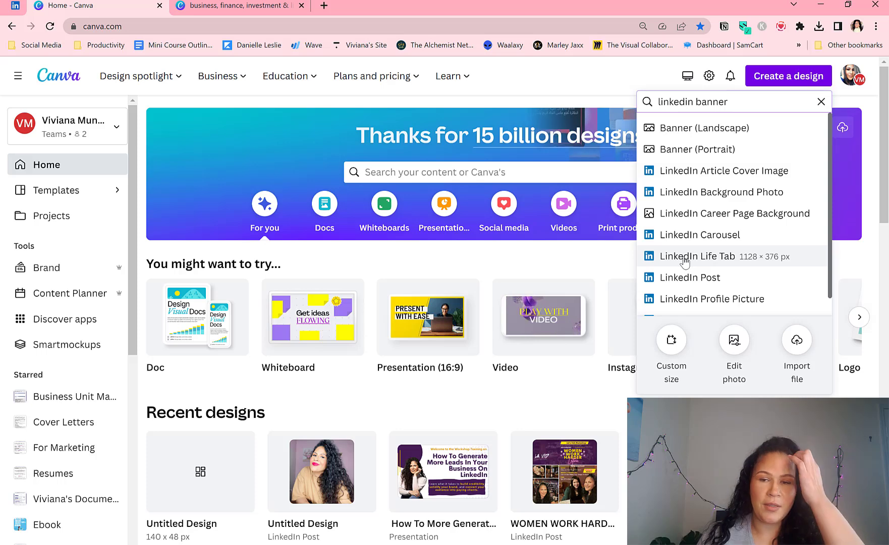
click(713, 195)
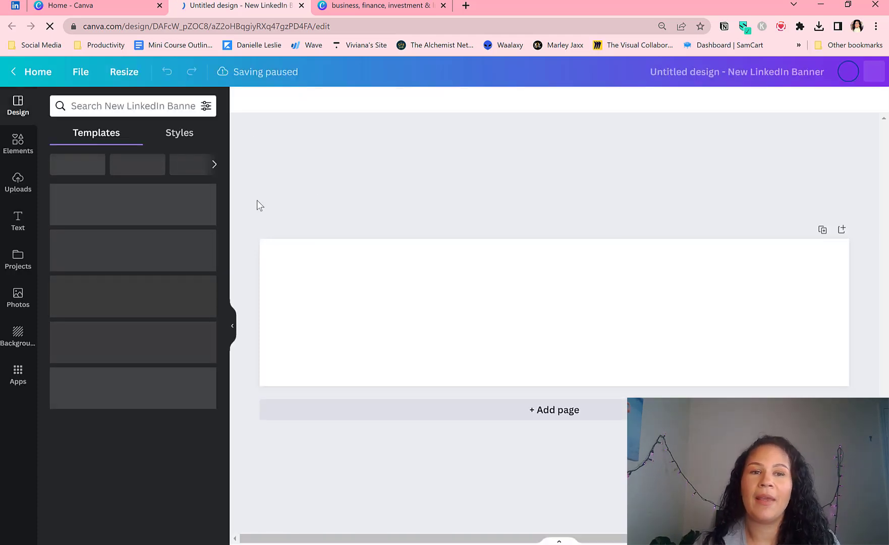
- In the existing "business, finance, investment & lifestyle" design, add a blank page and move it up to become page 2
click(364, 7)
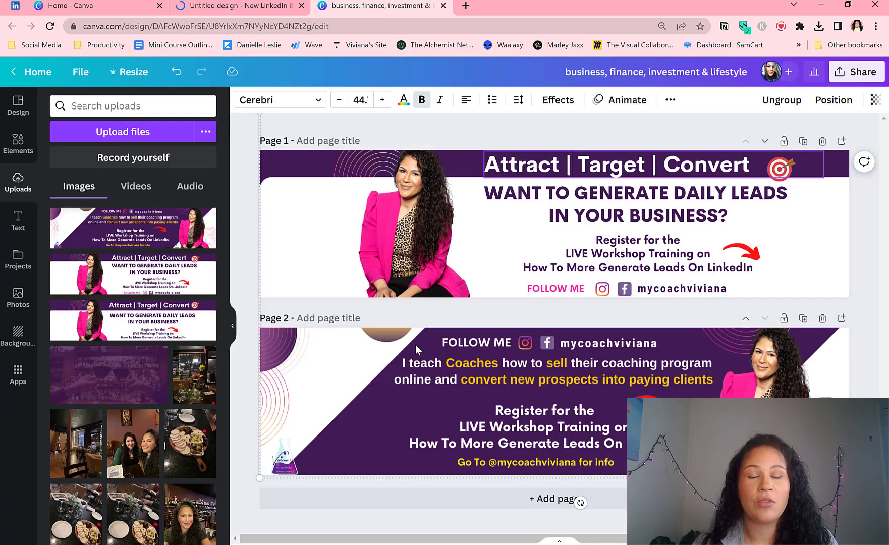
click(491, 498)
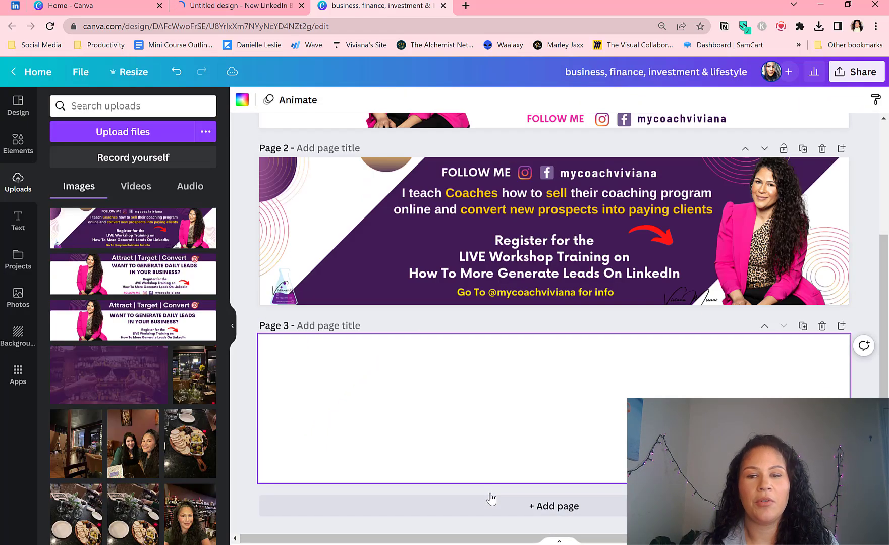
scroll(634, 338, up, 1)
click(764, 382)
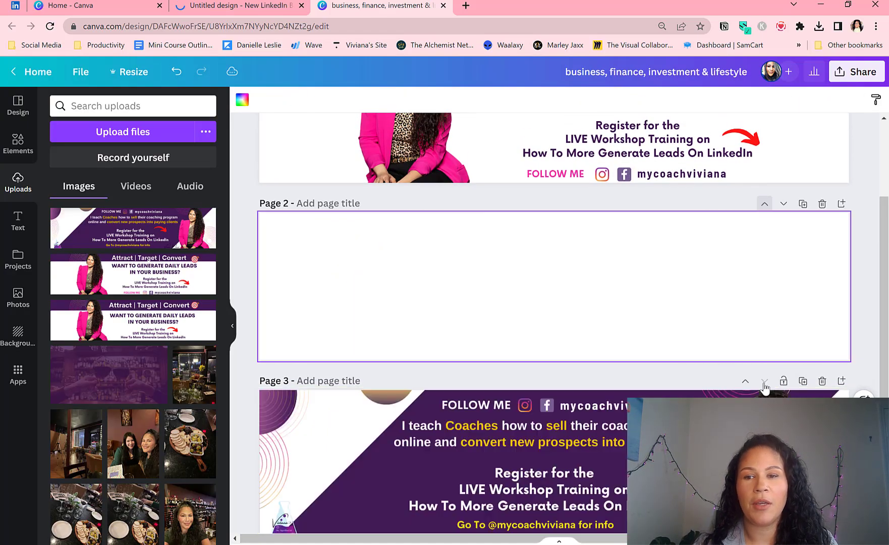
scroll(520, 283, up, 2)
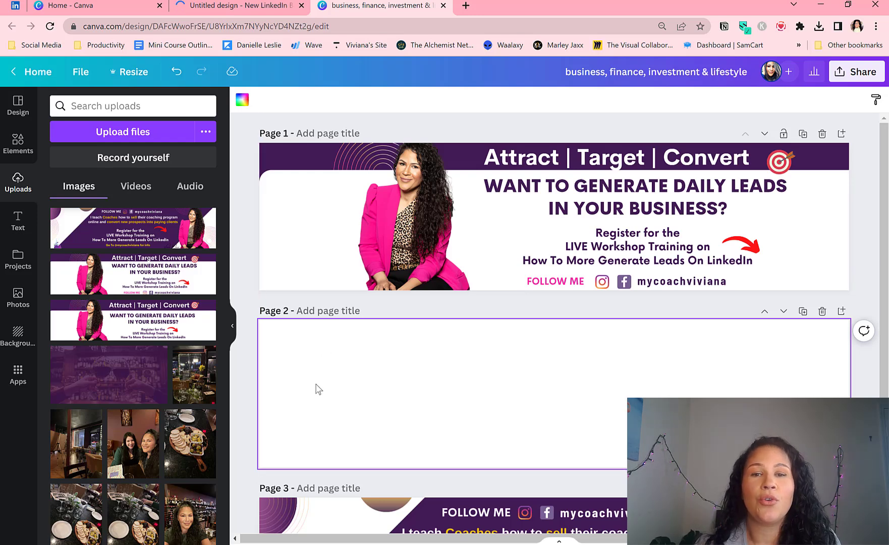
- Search the uploads for "sofa" and place the full-length portrait with the pink blazer on blank page 2
click(411, 244)
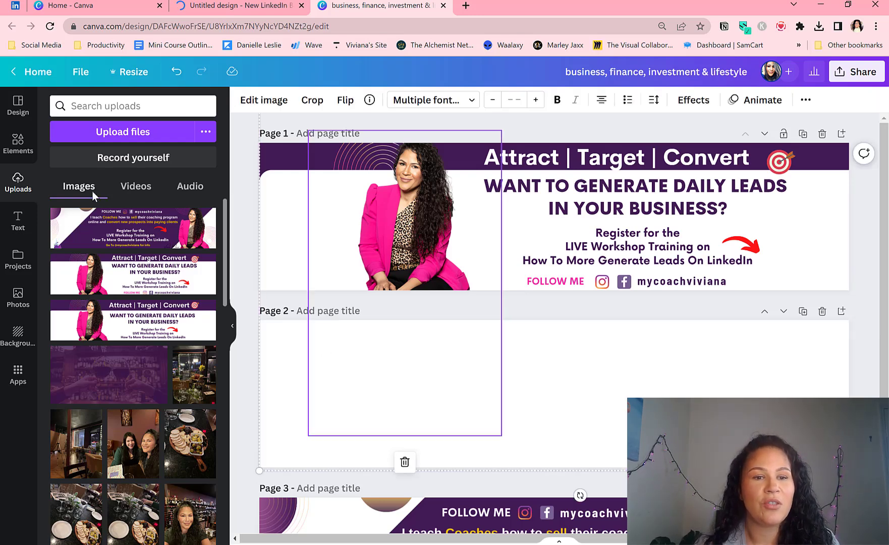
click(150, 109)
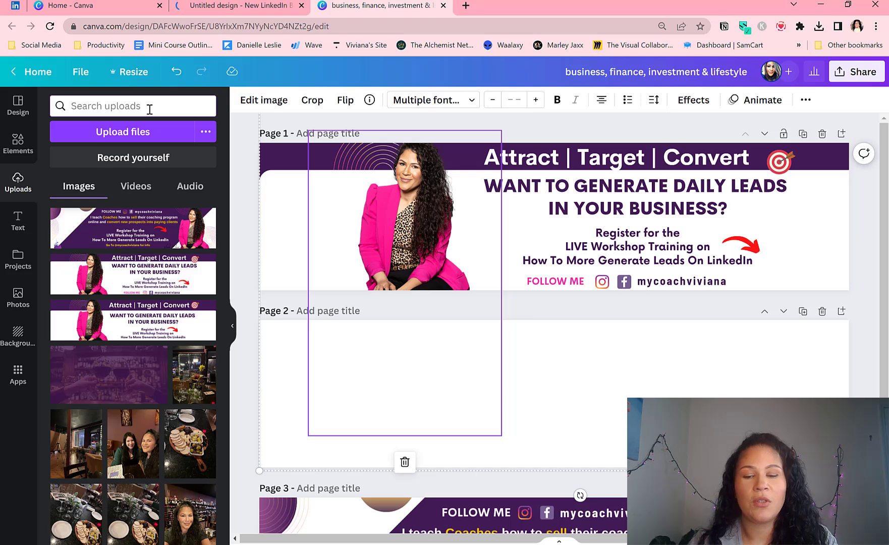
text(sofa)
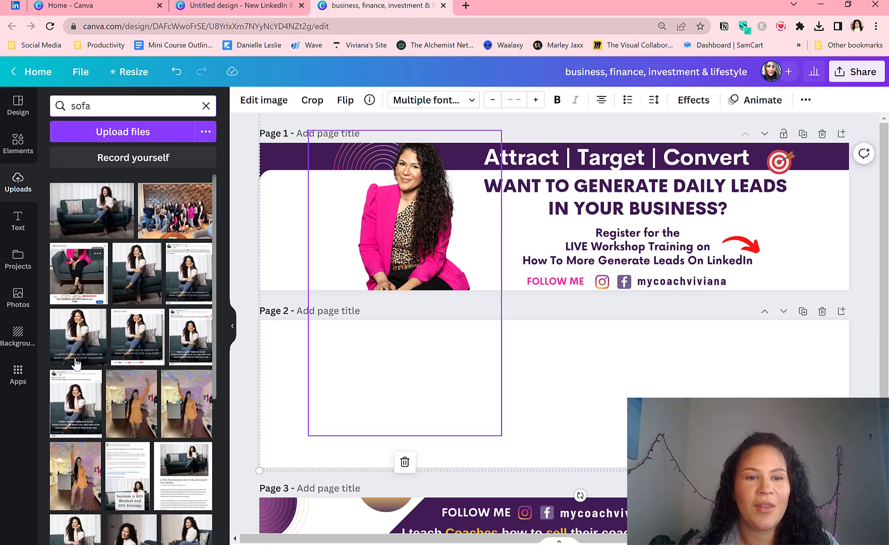
scroll(131, 391, down, 2)
scroll(131, 393, down, 3)
drag(75, 440, 343, 377)
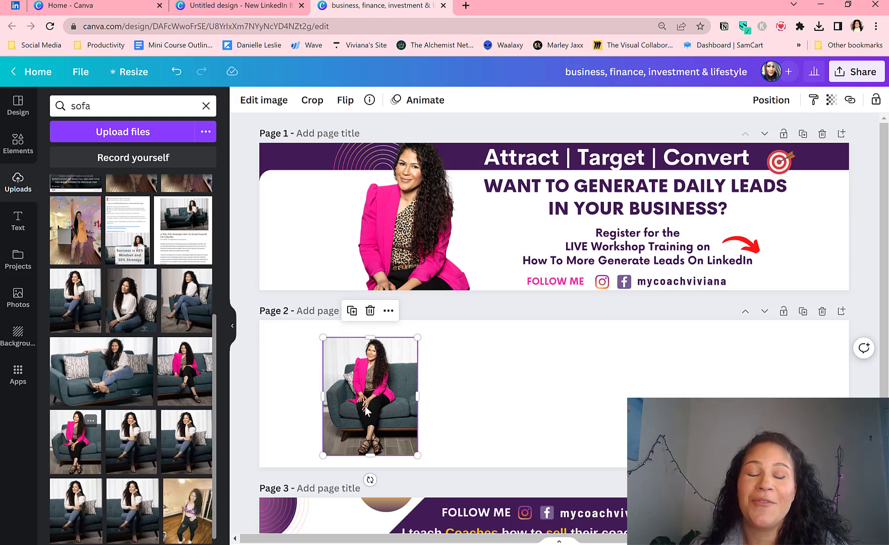
- Enlarge the portrait on page 2 and position it left of centre so the figure is framed from the knees up
drag(417, 335, 617, 308)
drag(478, 311, 475, 437)
drag(508, 315, 552, 309)
drag(440, 383, 434, 392)
- Remove the background from the page 2 portrait with BG Remover
click(258, 101)
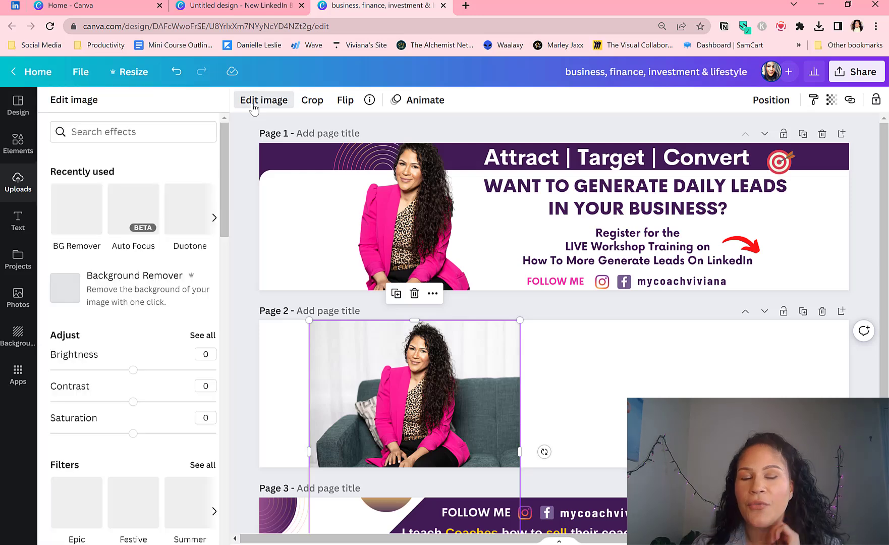
click(82, 223)
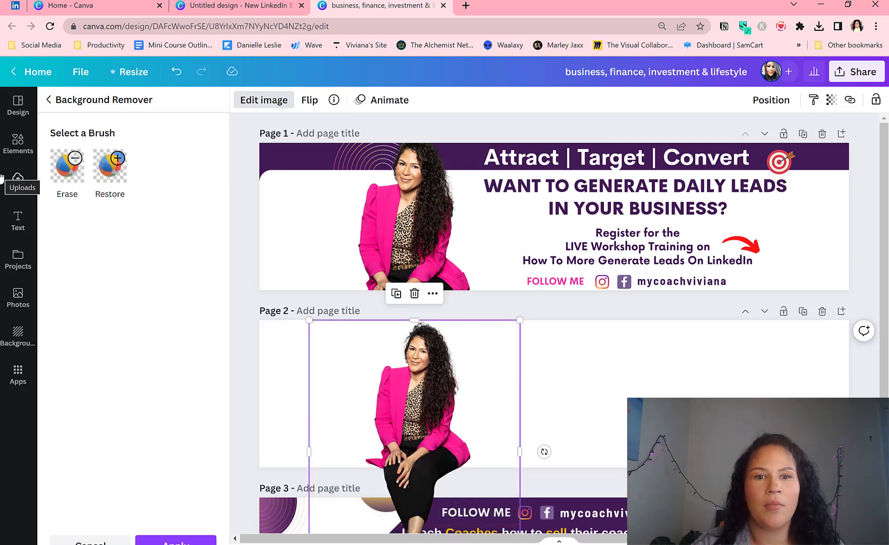
click(238, 304)
click(238, 305)
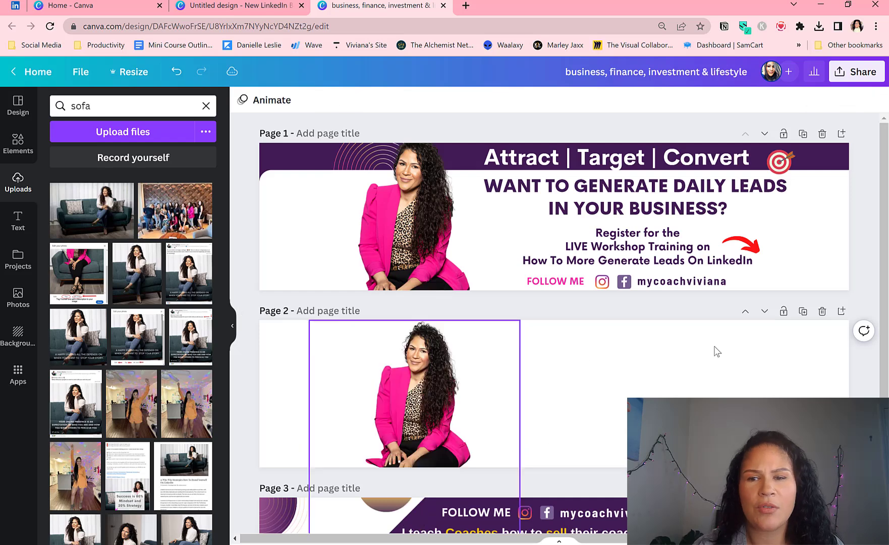
- Enlarge the cut-out portrait slightly and shift it left so it matches the placement on page 1
click(432, 419)
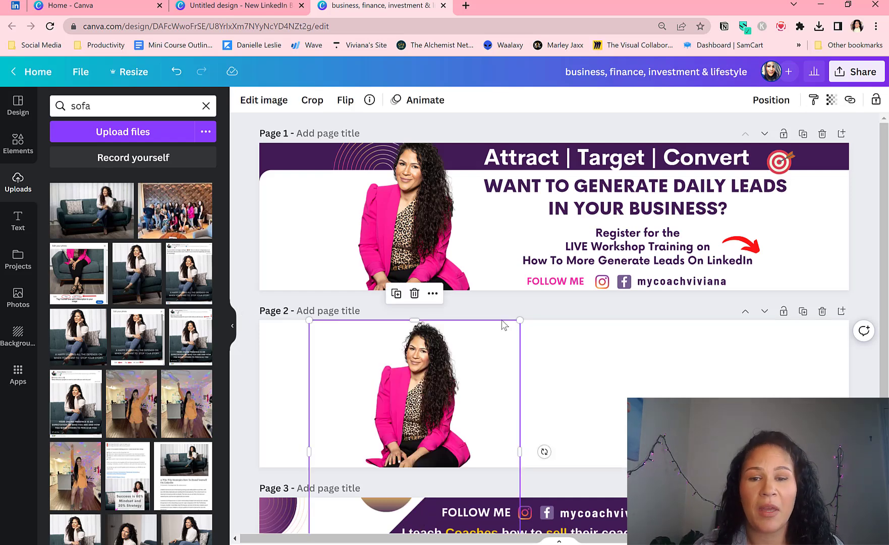
drag(520, 320, 569, 312)
drag(424, 371, 388, 399)
- Set the page 2 background to the dark purple from the brand color palette
click(270, 348)
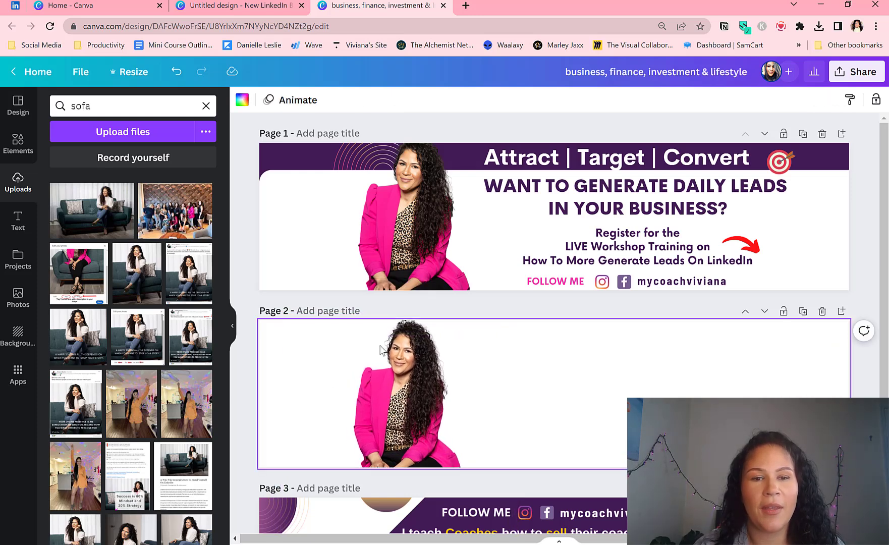
click(242, 100)
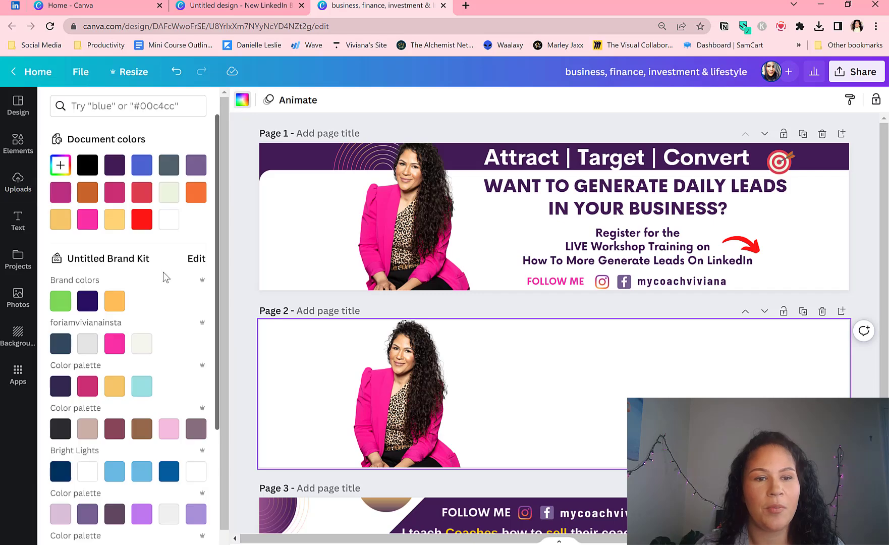
scroll(74, 342, down, 8)
click(60, 309)
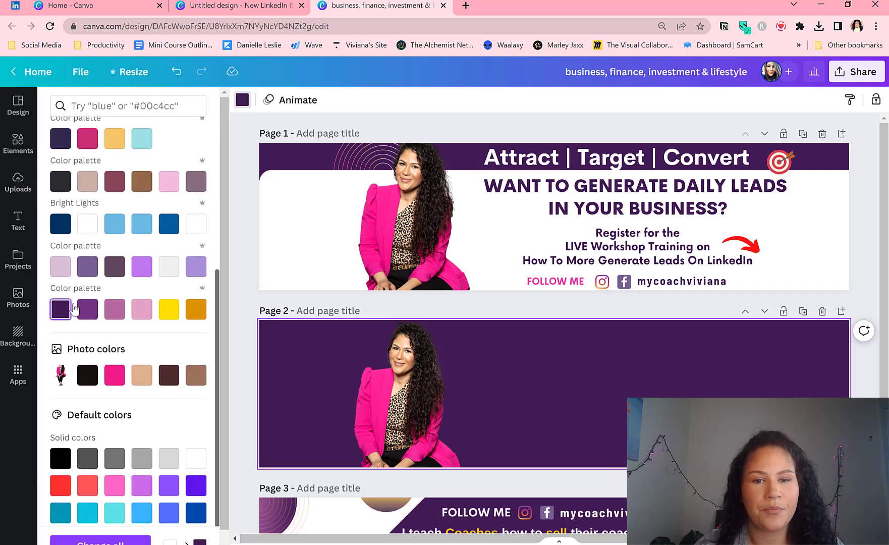
- Add a heading text box to page 2 and move it up beside the portrait, right of centre
click(17, 182)
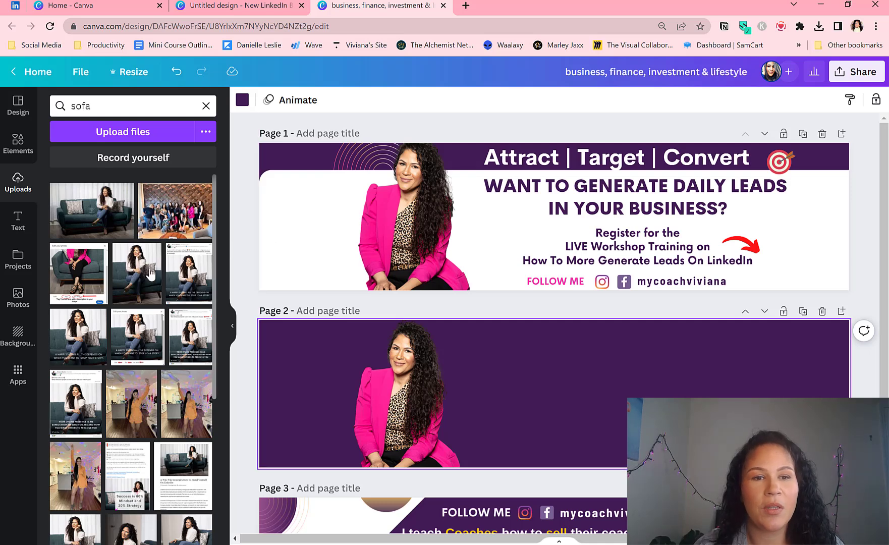
click(17, 224)
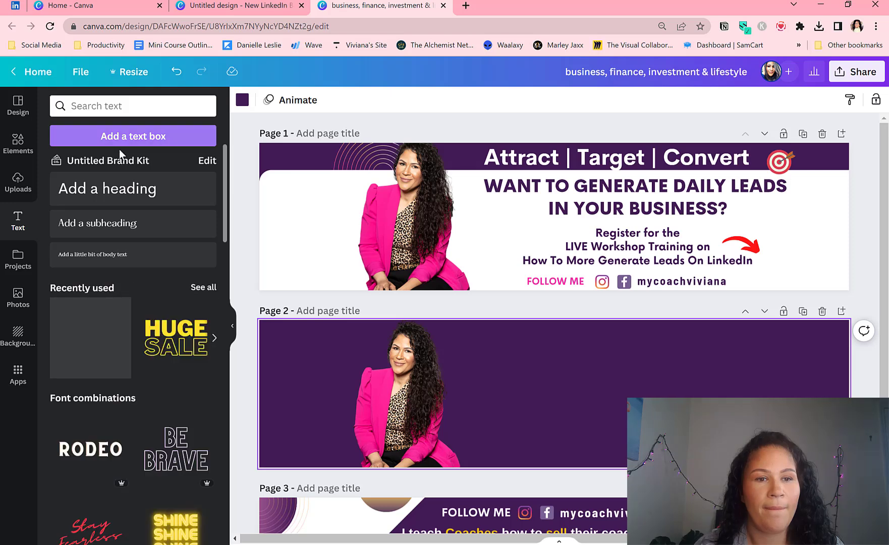
click(107, 188)
click(665, 369)
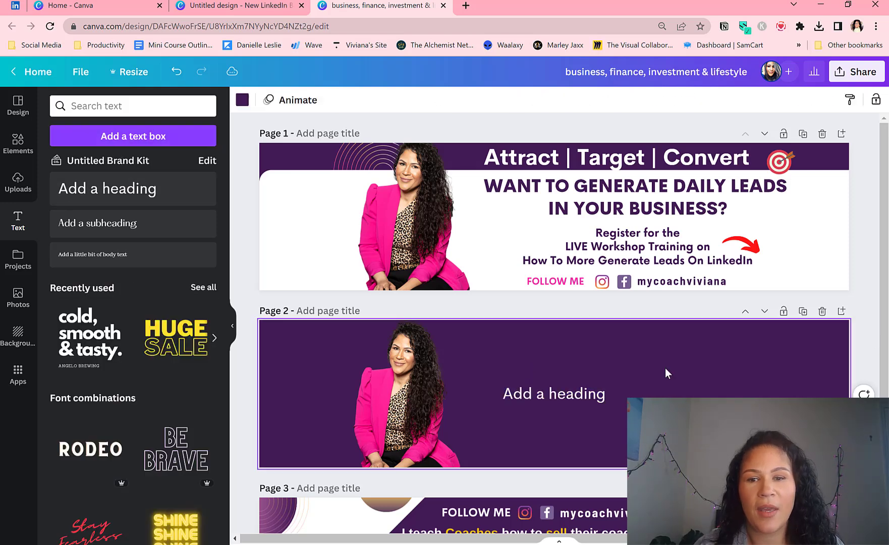
click(590, 391)
drag(590, 392, 737, 348)
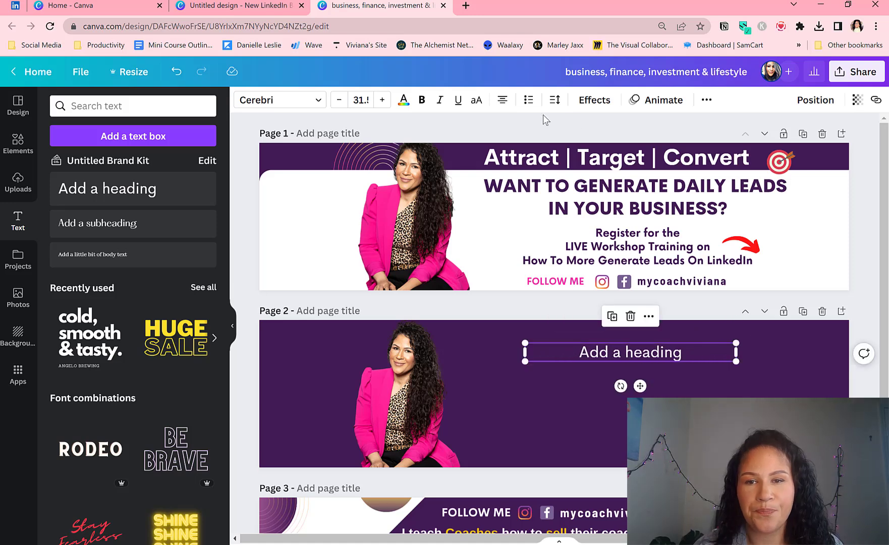
- Set the heading font to Cerebri Bold, enlarge it to about size 46, and move it near the page's upper edge
click(287, 101)
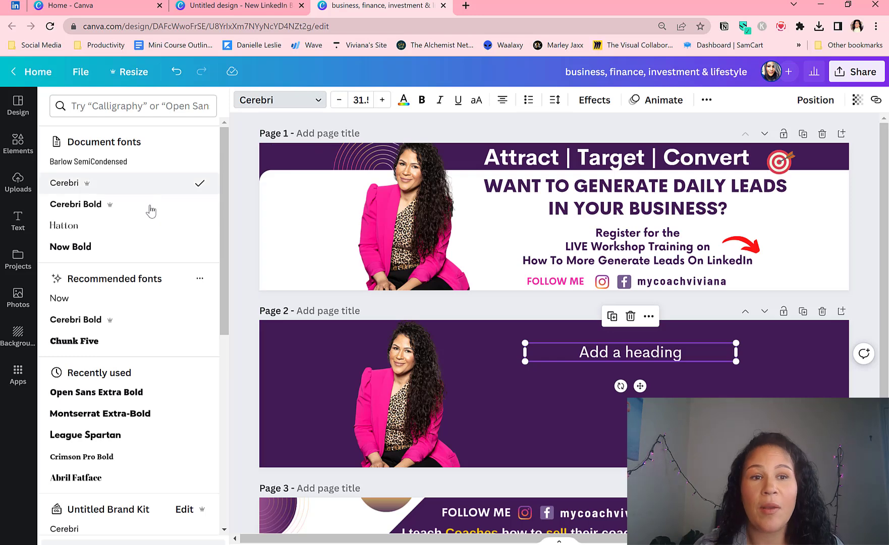
click(129, 205)
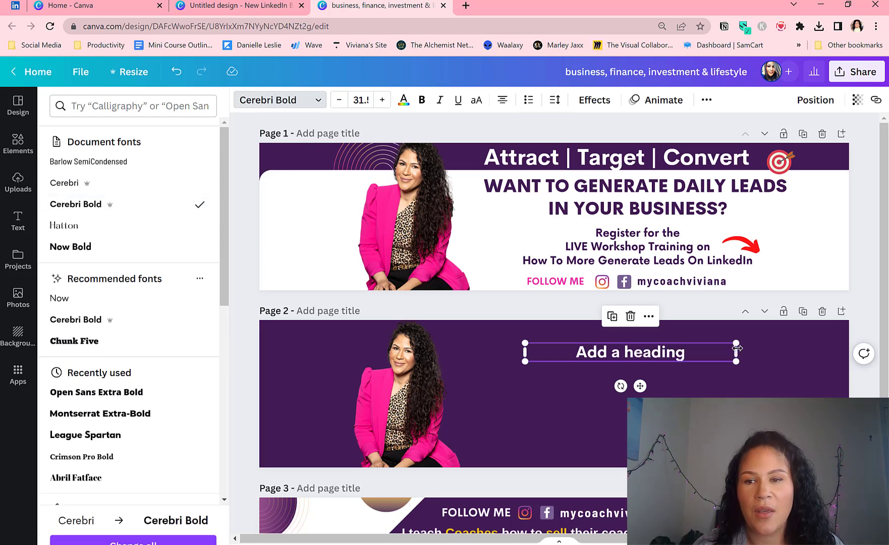
drag(736, 343, 834, 334)
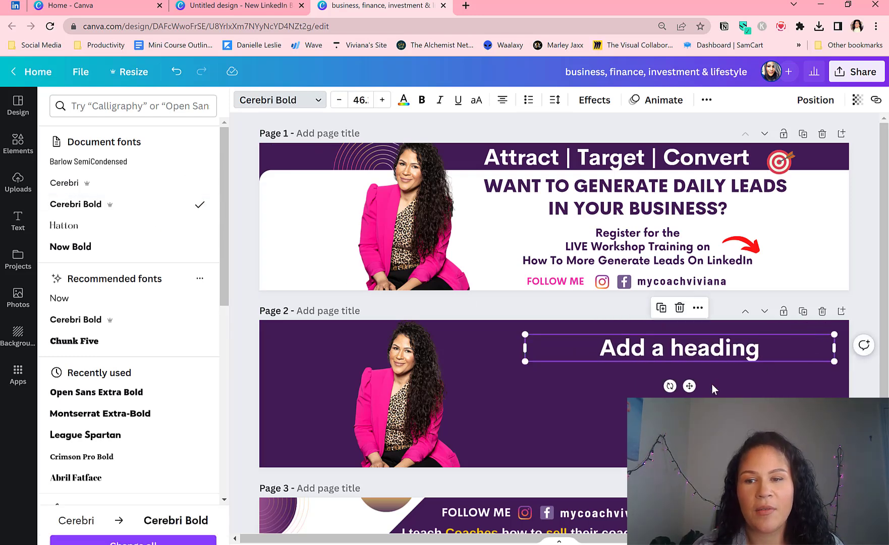
drag(751, 351, 713, 343)
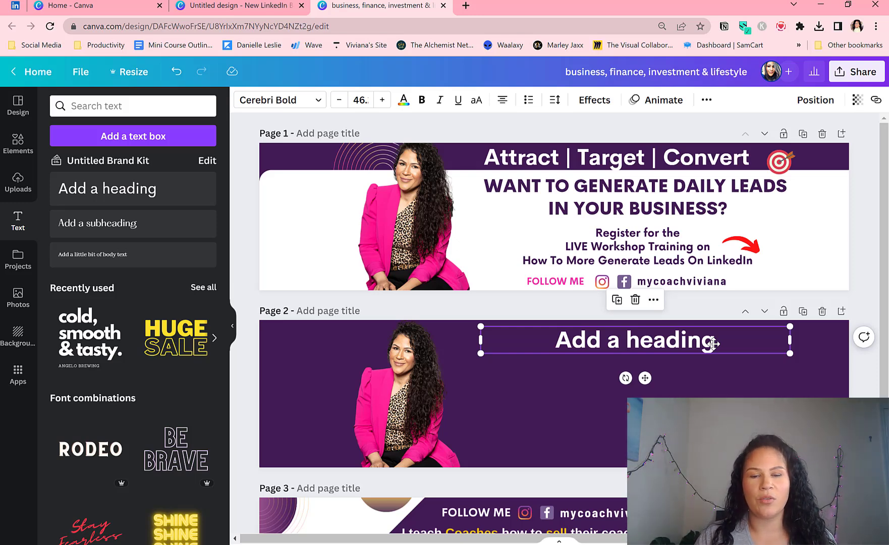
- Replace the heading's placeholder text with "Attract | Target| Convert"
double_click(674, 344)
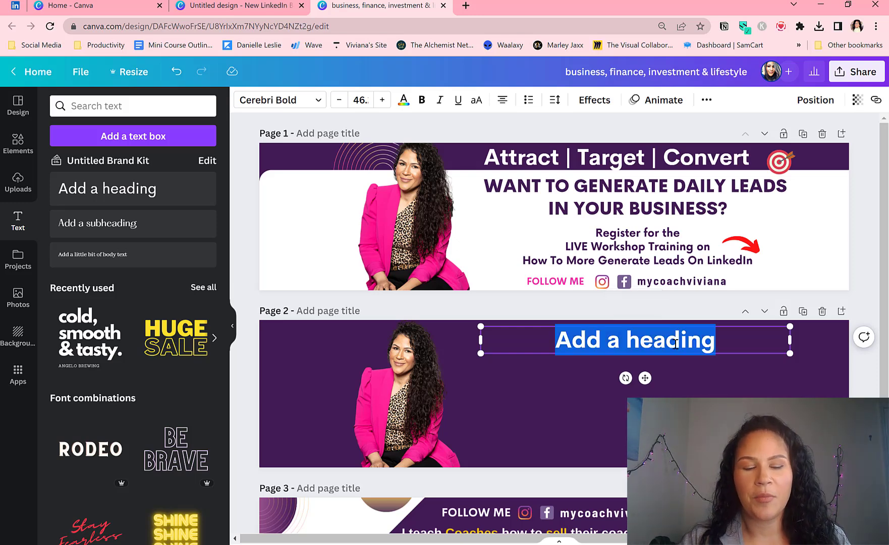
text(Attract)
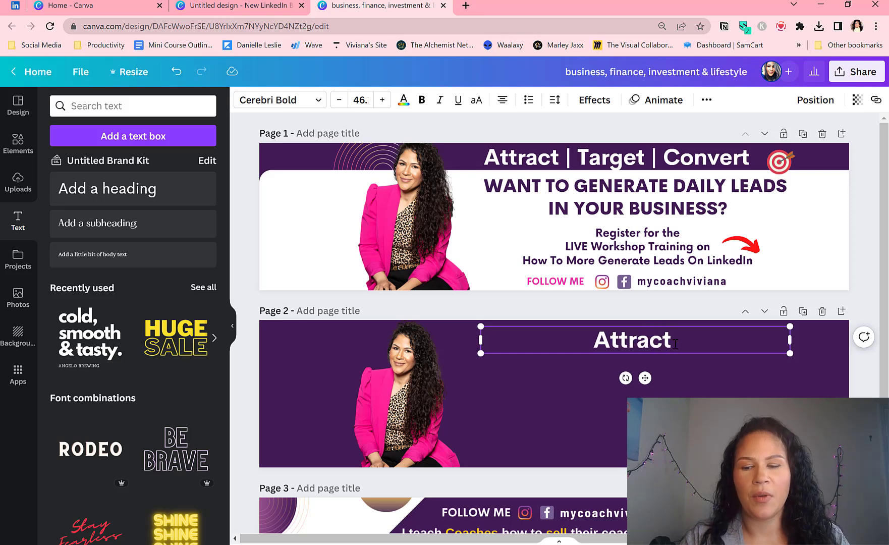
text( |)
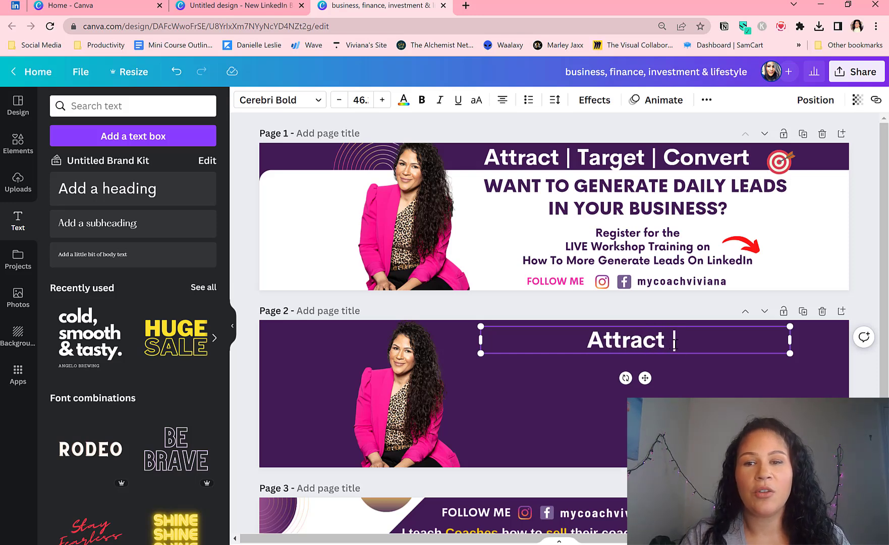
text( Target)
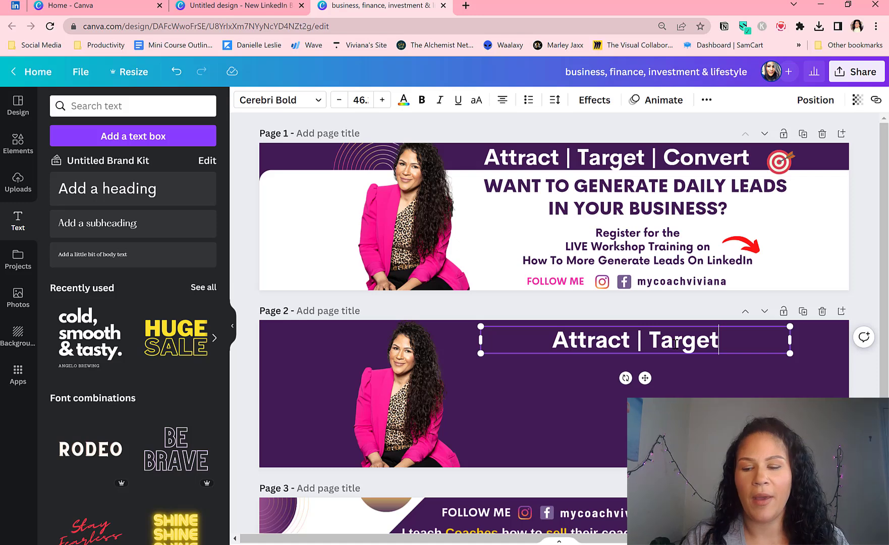
text(| Coinv)
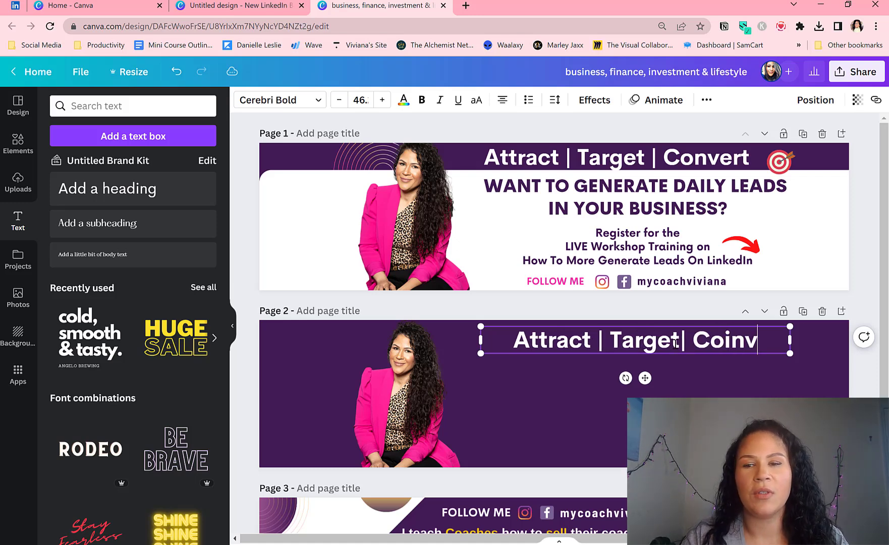
key(BackSpace)
key(BackSpace)
key(BackSpace)
text(nvert)
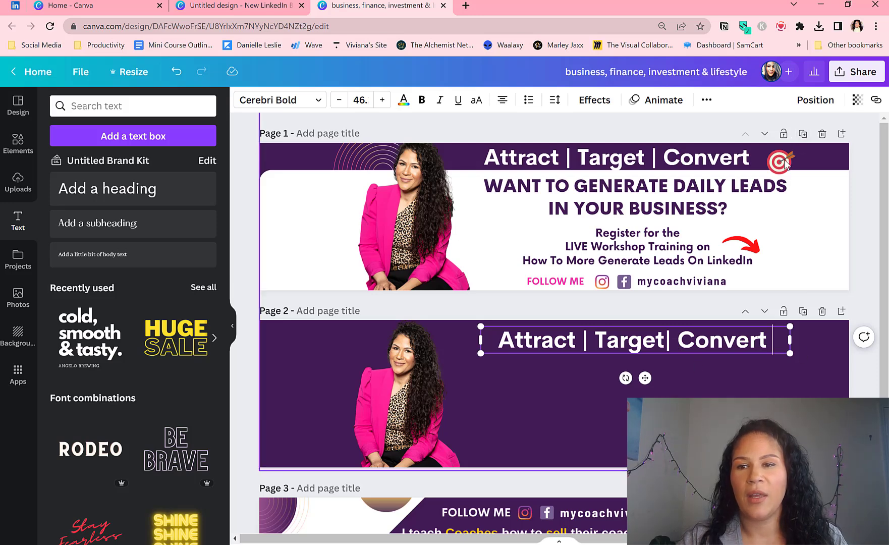
- Move the heading closer to the page 2 top edge and scale it down to font size 42
click(750, 386)
click(742, 346)
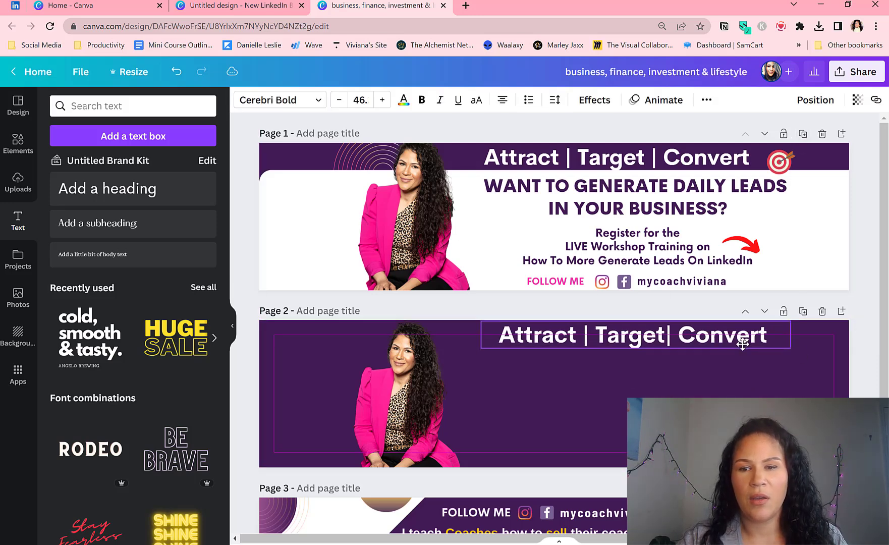
drag(787, 352, 760, 349)
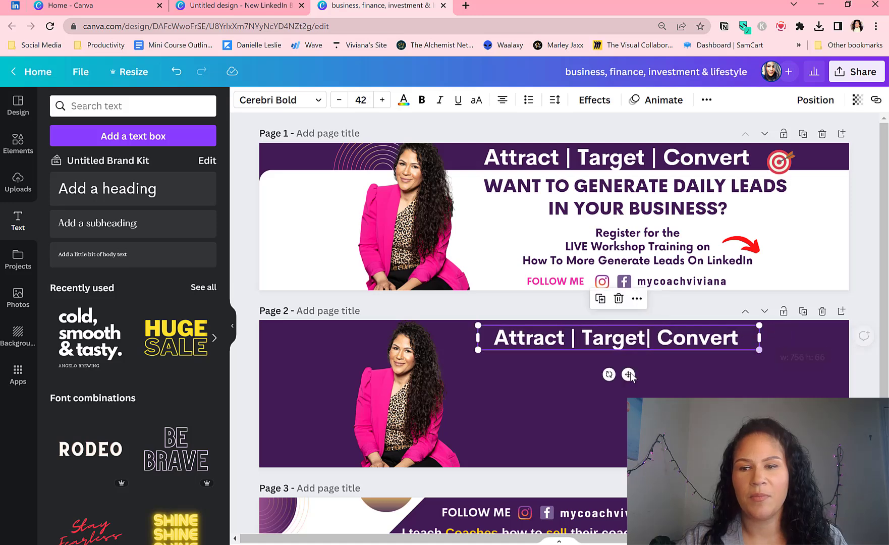
- Find a "target" graphic among the elements and place the red bullseye with arrow right after the page 2 heading
click(17, 144)
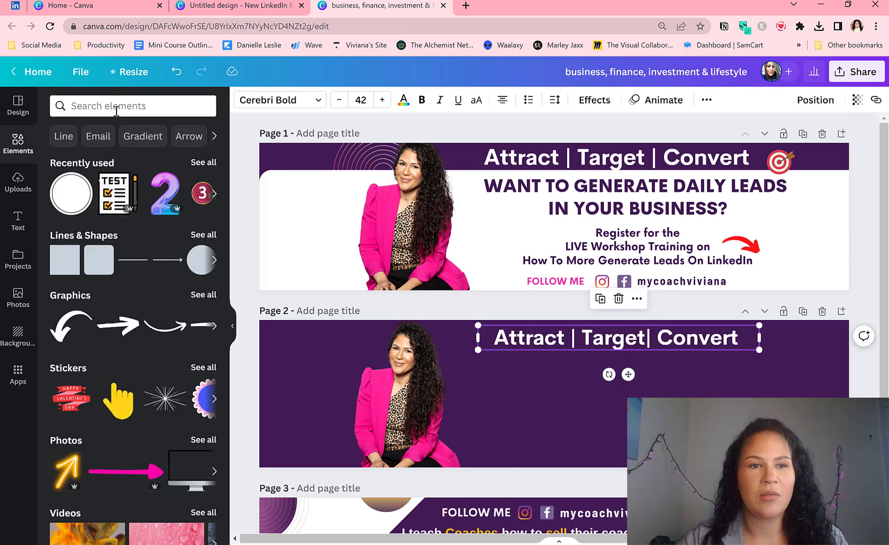
click(115, 105)
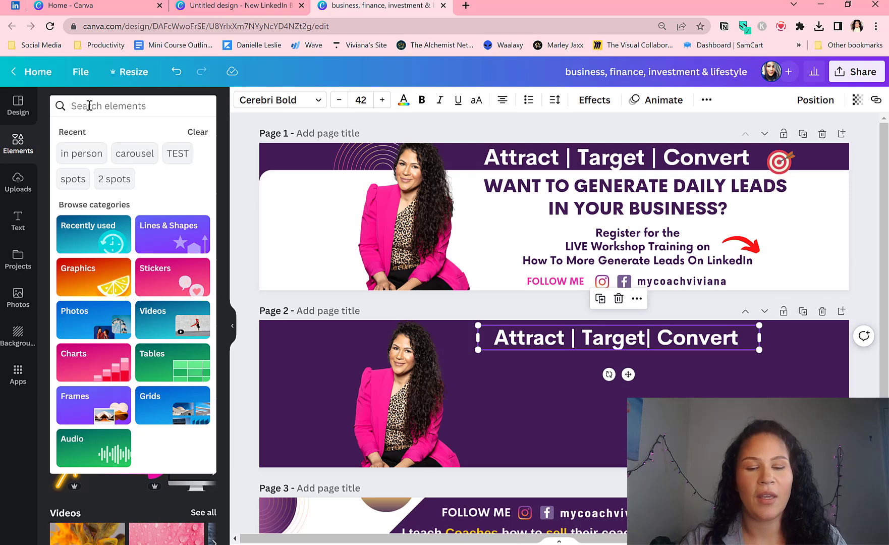
text(targert)
key(Return)
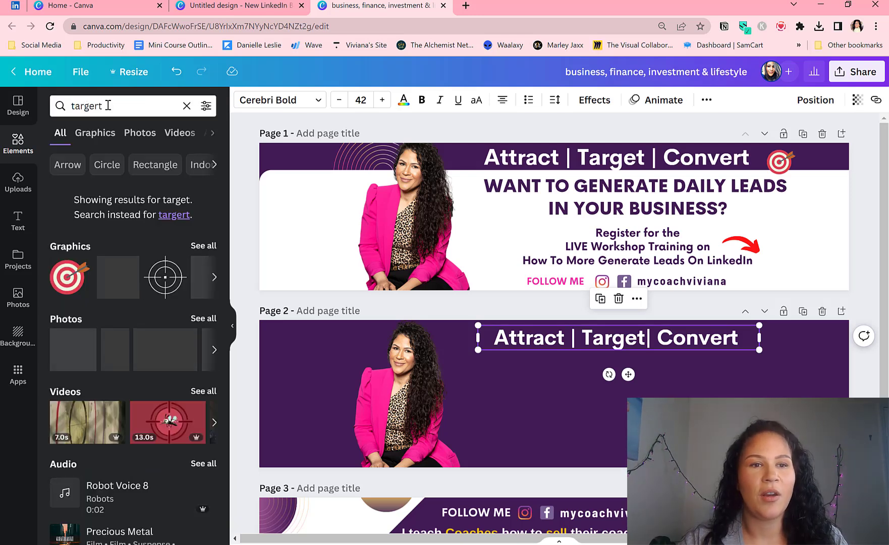
click(107, 105)
key(BackSpace)
key(BackSpace)
text(t)
key(Return)
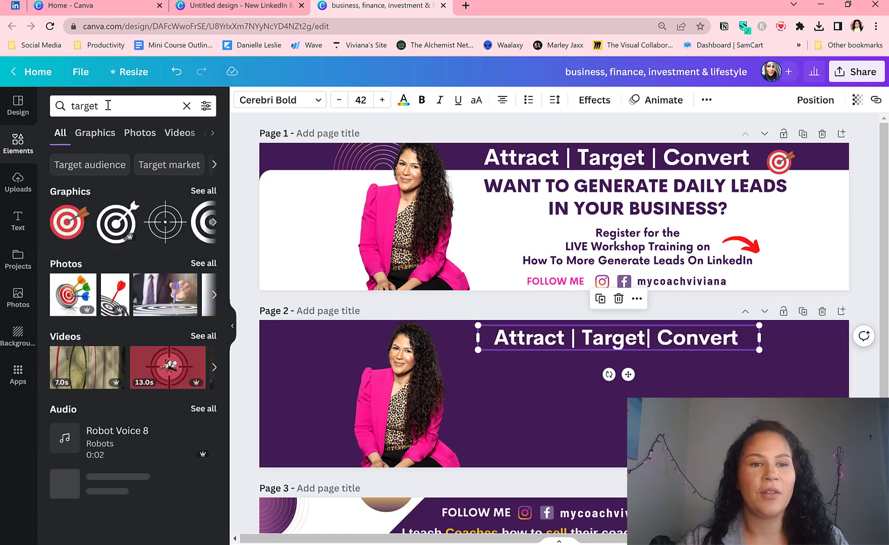
click(68, 222)
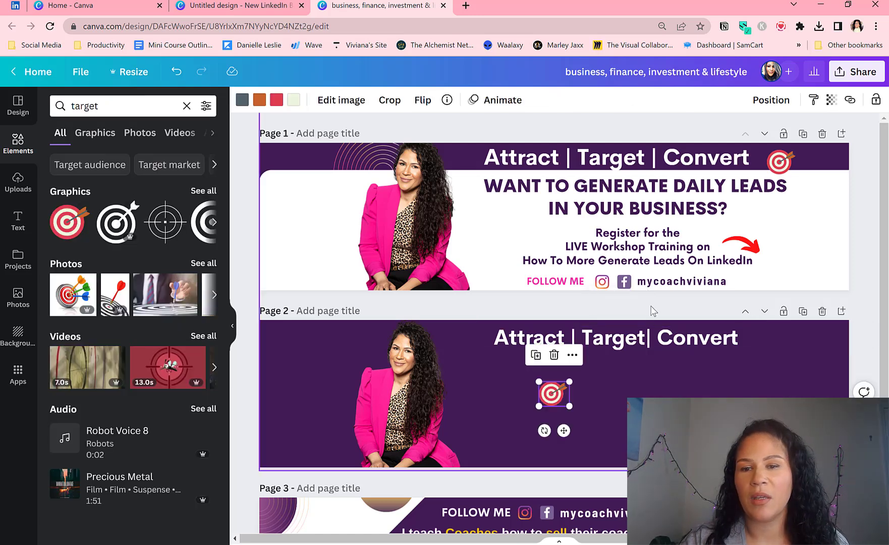
drag(636, 384, 837, 329)
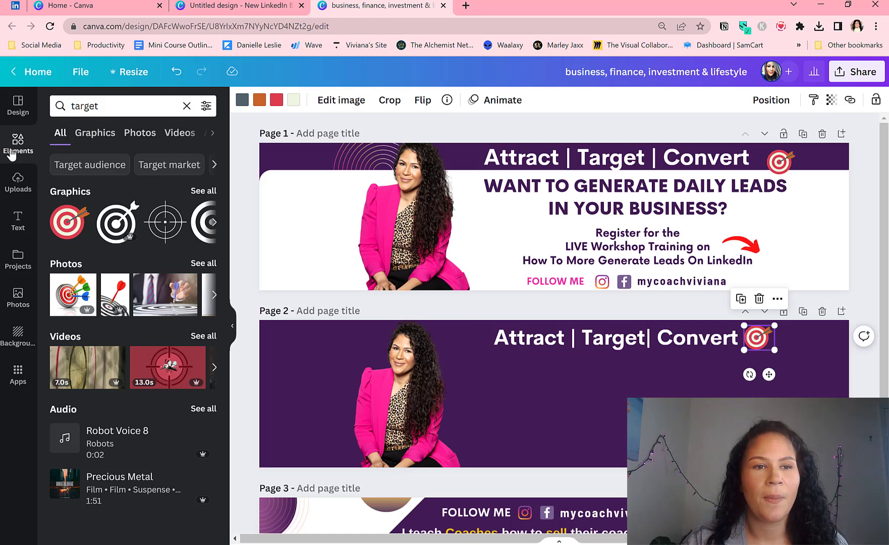
- Search the elements for "white rectangle" and insert the long, narrow rectangle graphic
click(26, 159)
click(114, 111)
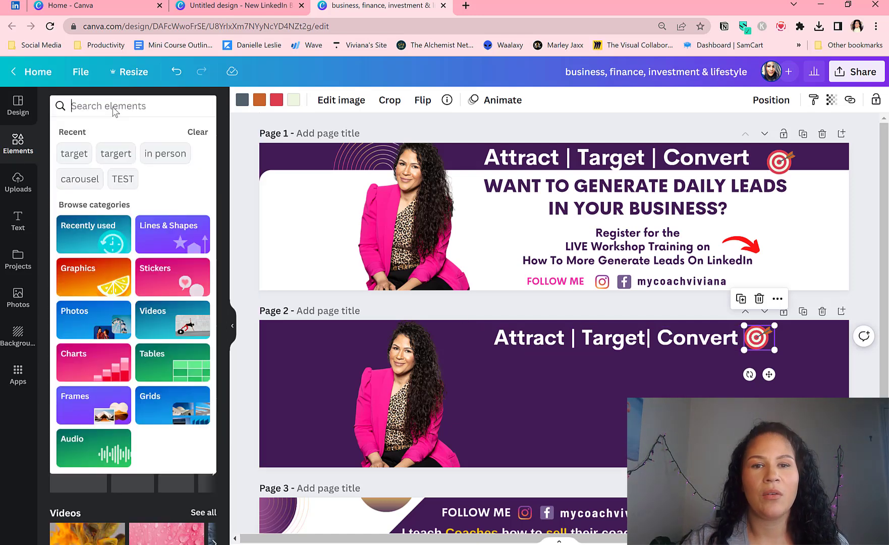
click(295, 223)
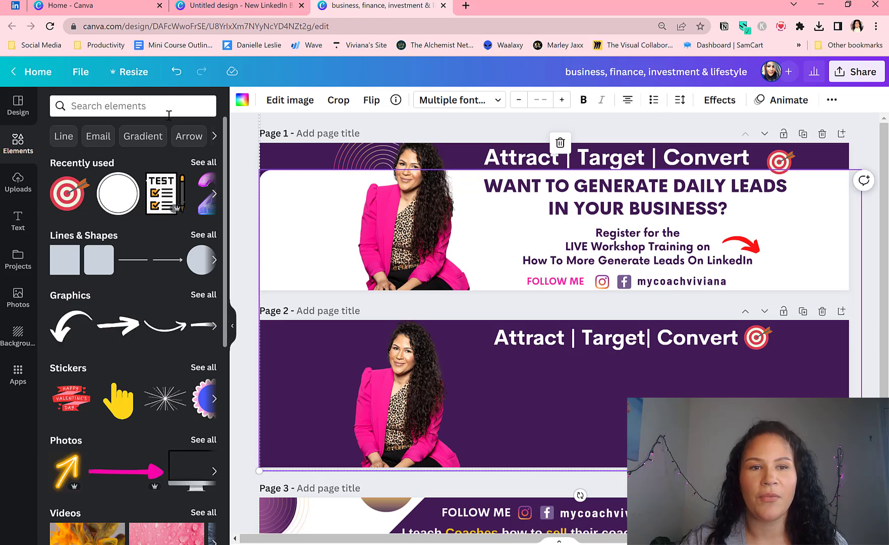
click(115, 107)
text(reca)
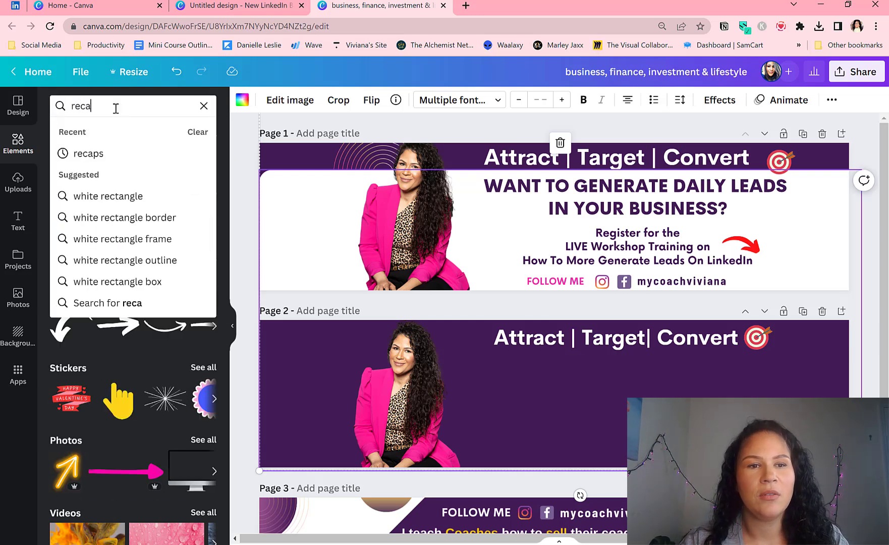
click(114, 198)
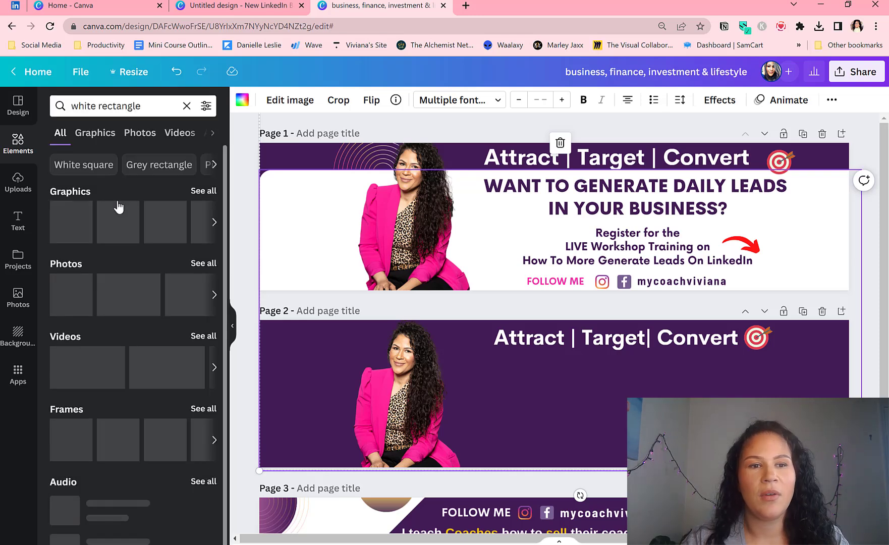
click(117, 231)
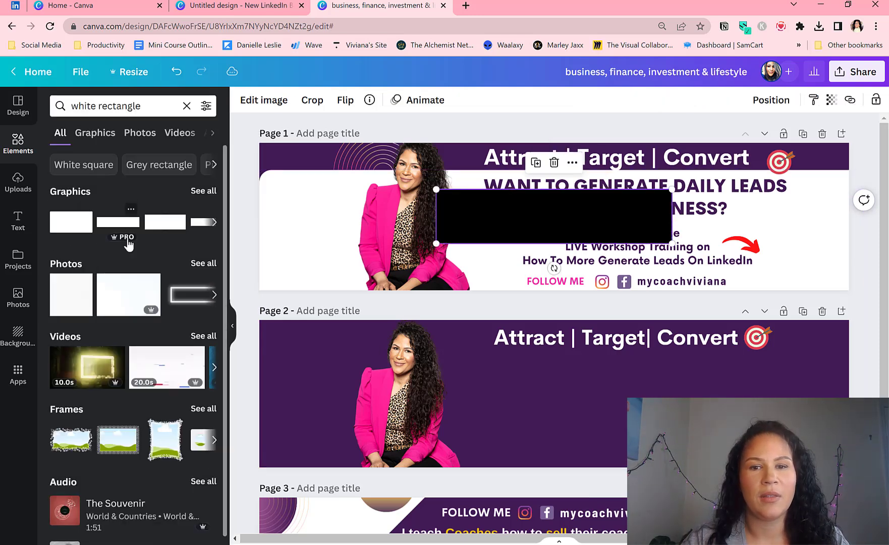
- Move the rectangle onto page 2, enlarge it to the full page width, and position its upper edge just below the heading
drag(475, 231, 344, 434)
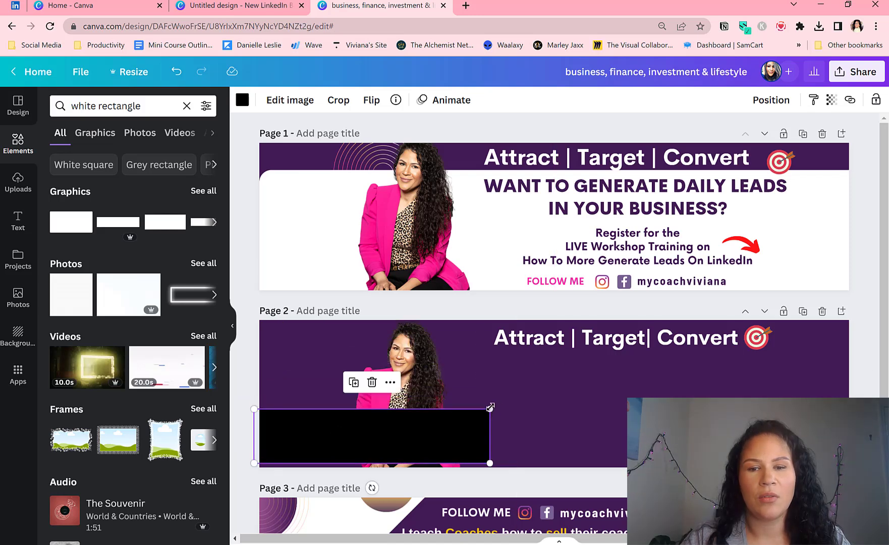
drag(490, 407, 865, 379)
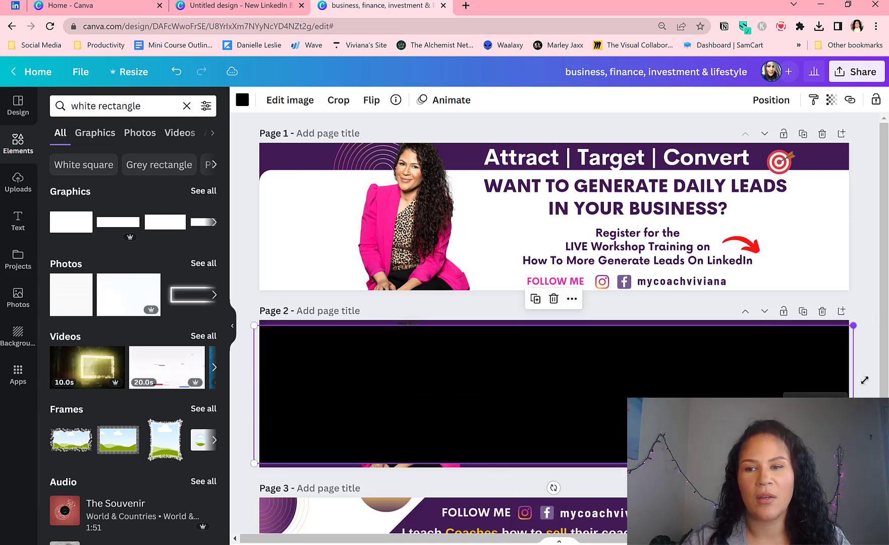
mouse_move(676, 406)
mouse_down()
mouse_move(672, 447)
mouse_move(674, 395)
mouse_up()
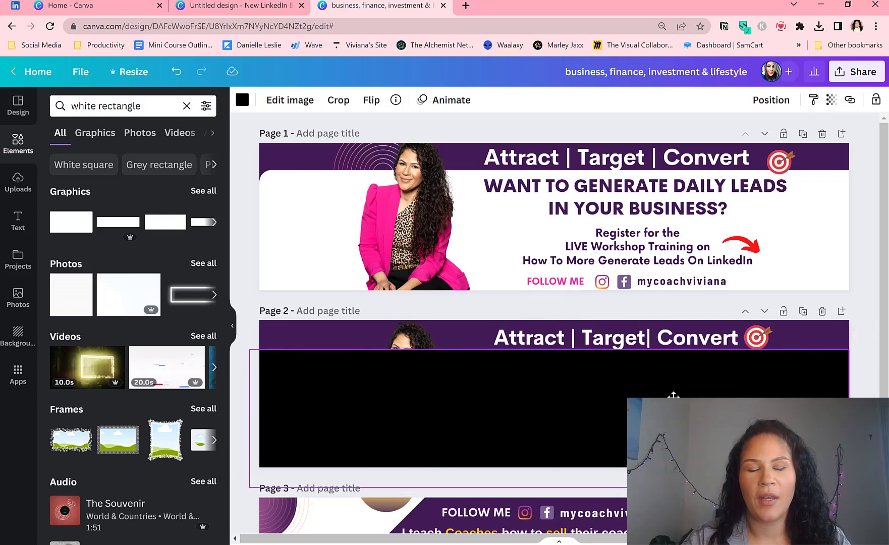
drag(673, 395, 673, 395)
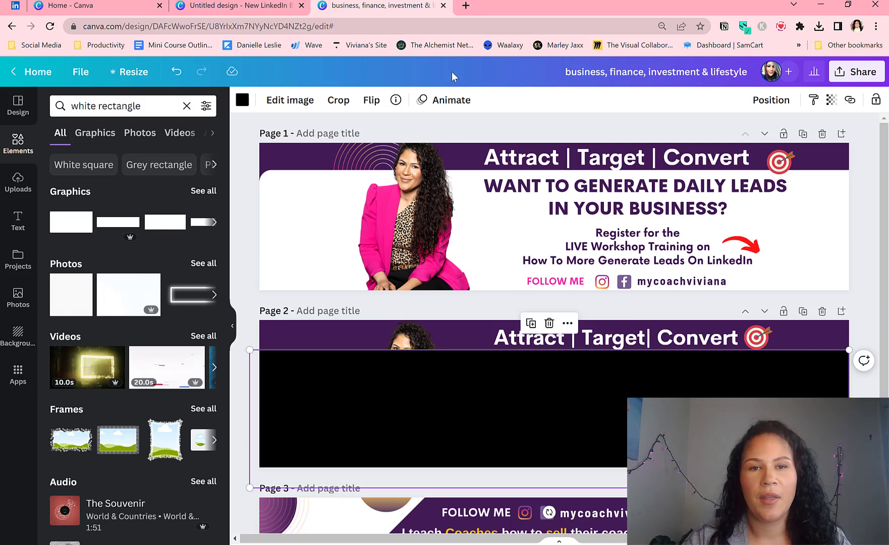
- Recolor the page 2 rectangle white using the document colors
click(242, 105)
click(168, 218)
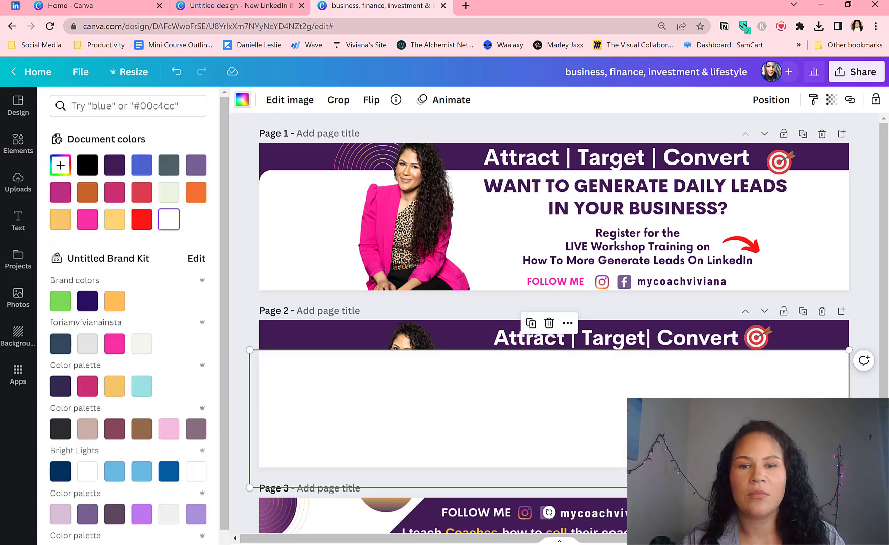
click(658, 115)
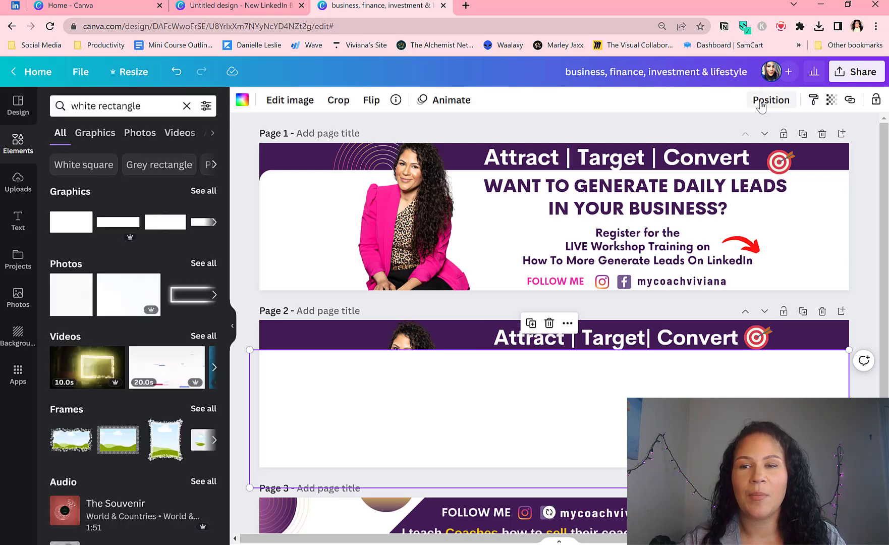
- Send the white rectangle backward so it sits behind the portrait on page 2
click(763, 103)
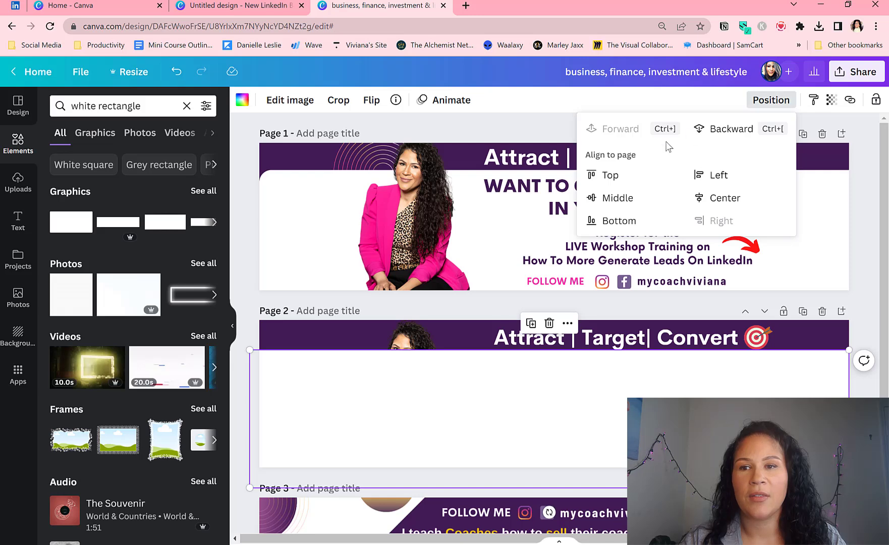
click(721, 132)
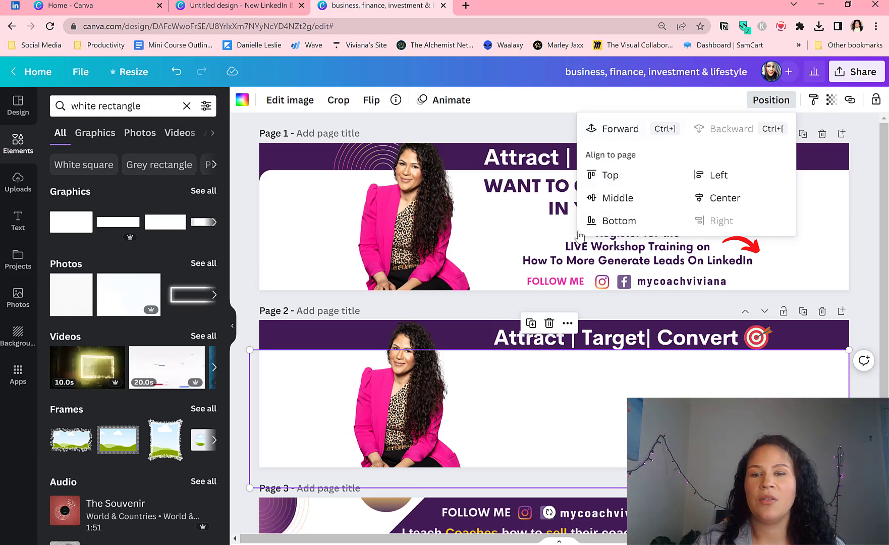
click(467, 131)
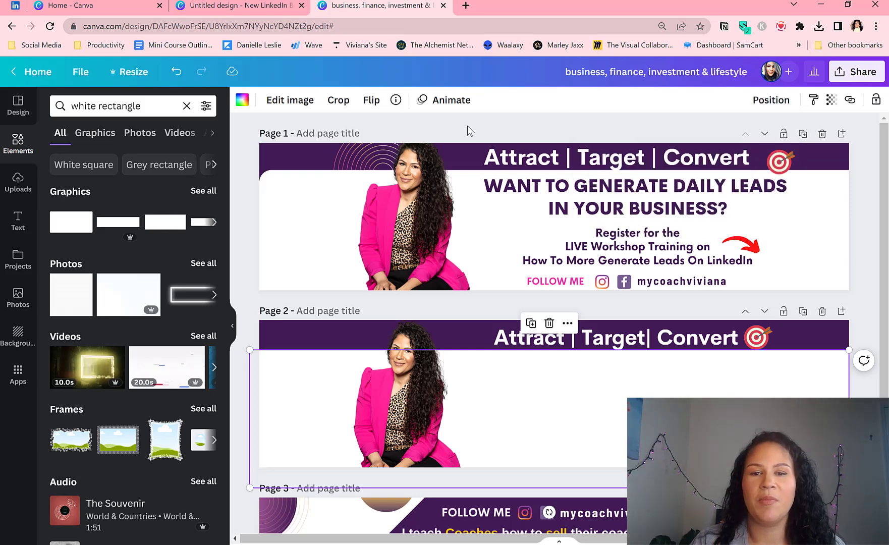
click(872, 302)
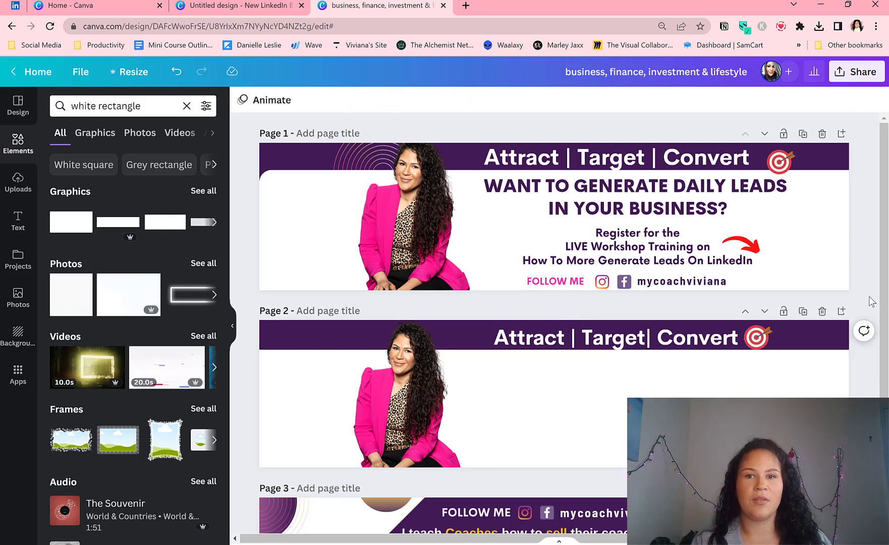
- Add a paragraph text box to page 2 and set its font to Cerebri Bold
click(17, 182)
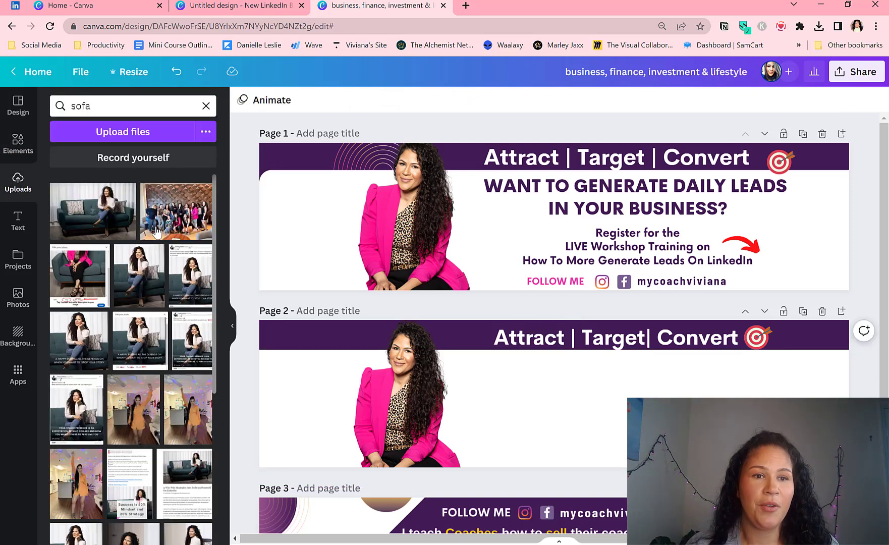
click(18, 144)
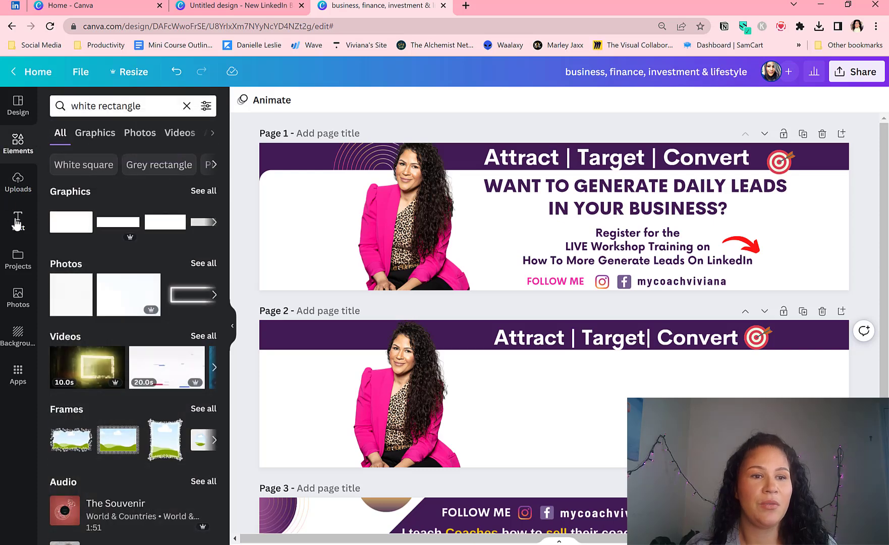
click(18, 220)
click(146, 145)
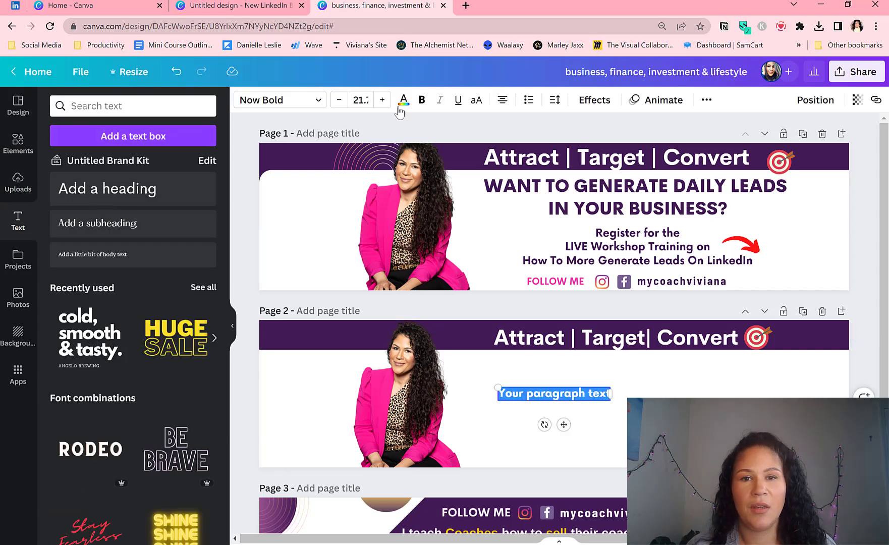
click(277, 101)
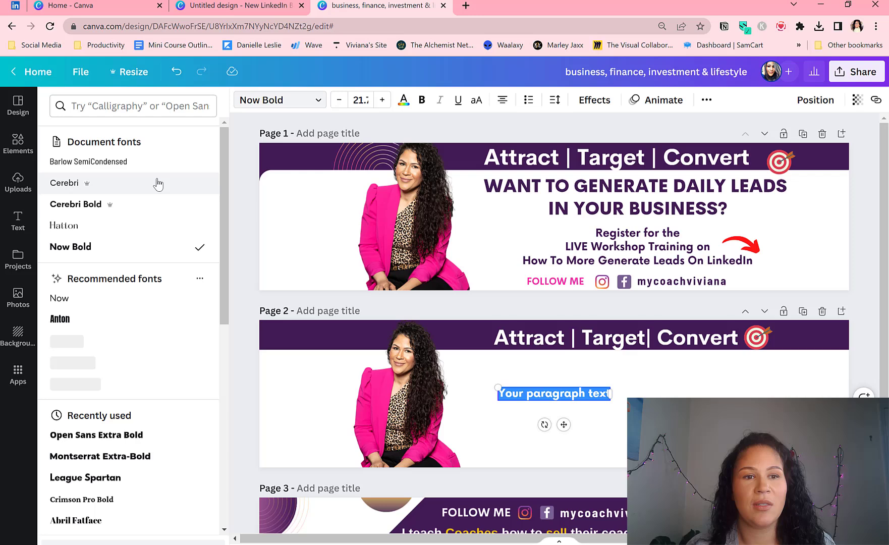
click(125, 205)
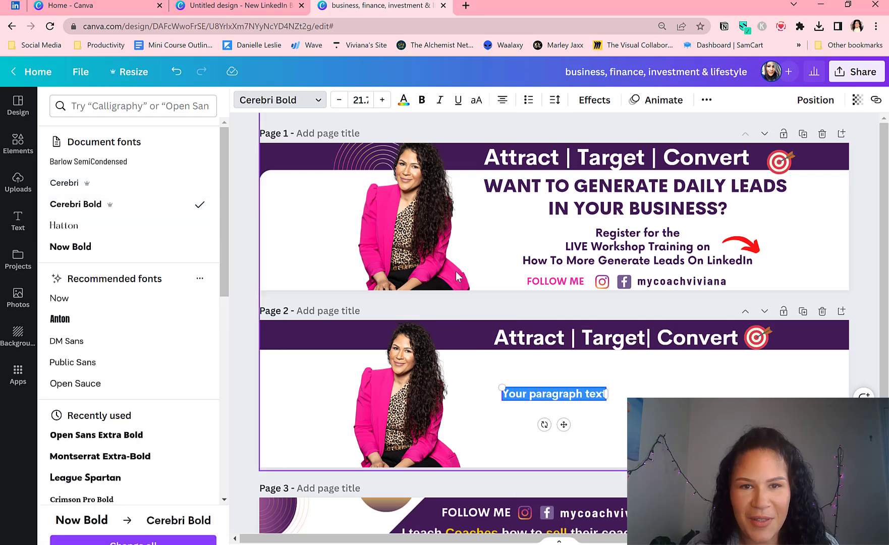
- Increase the paragraph text's font size to about 33
click(383, 100)
click(382, 100)
click(383, 100)
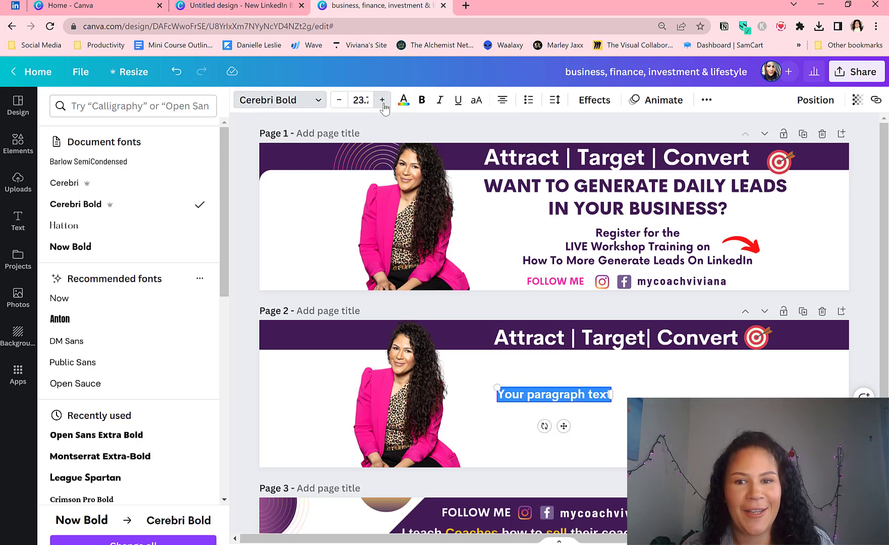
click(382, 100)
click(382, 100)
click(382, 99)
click(383, 100)
click(382, 100)
click(382, 100)
click(383, 100)
click(382, 100)
click(382, 100)
- Color the paragraph text the dark purple from the brand kit's purple-and-yellow palette
click(404, 99)
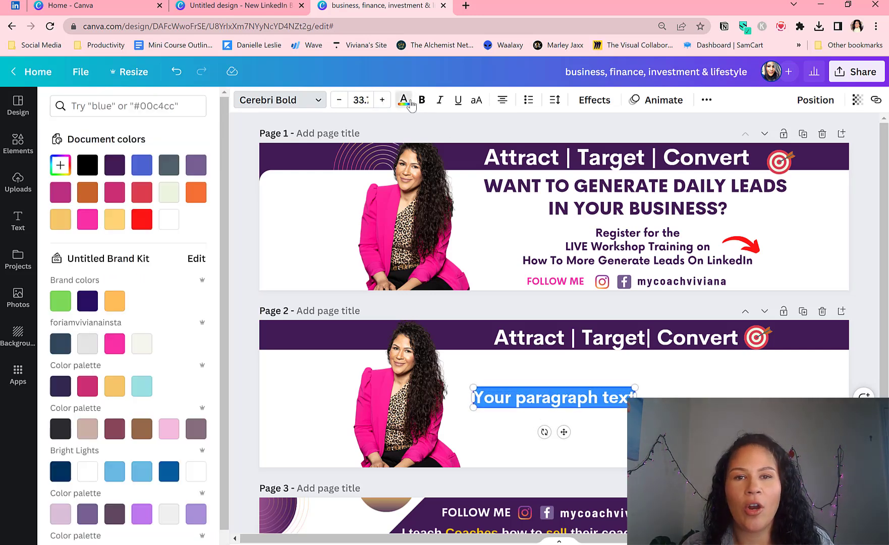
scroll(135, 348, down, 3)
scroll(135, 348, down, 2)
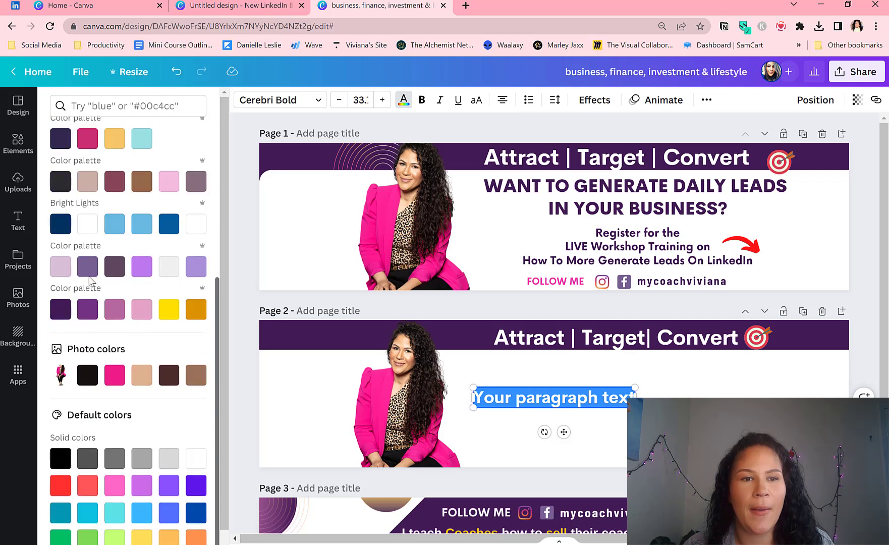
scroll(57, 313, up, 3)
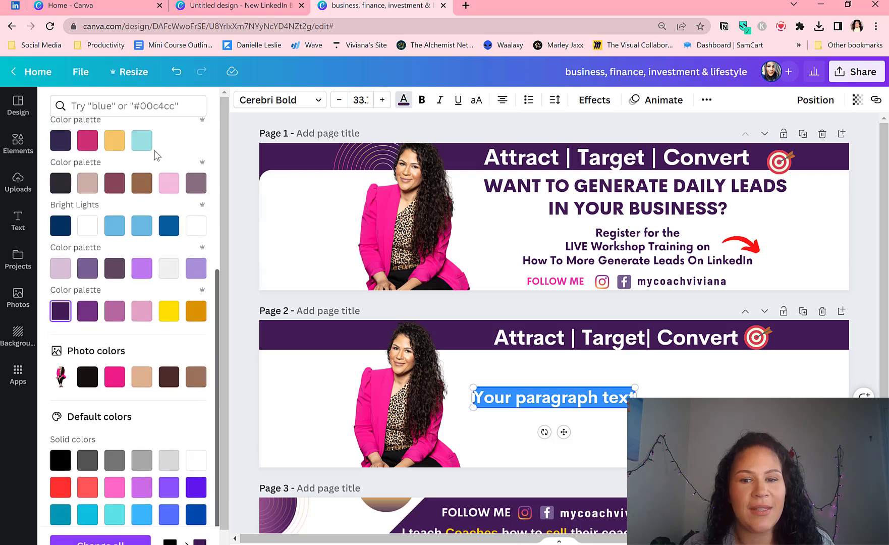
- Nudge the page 2 paragraph text to the right, away from the portrait
click(594, 419)
mouse_move(591, 403)
mouse_down()
mouse_move(658, 389)
mouse_move(558, 398)
mouse_move(593, 399)
mouse_up()
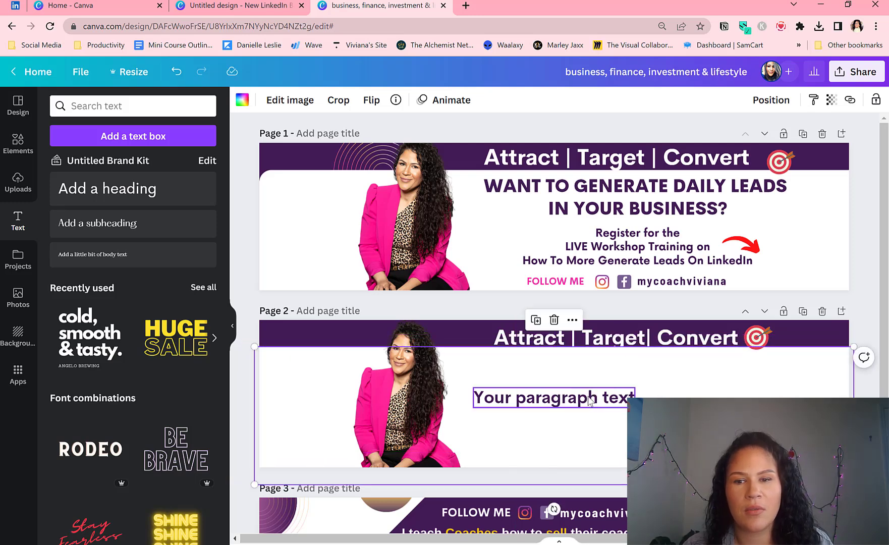
click(589, 400)
key(Right)
key(Right)
key(Right)
key(Right)
key(Right)
key(Right)
key(Right)
key(Right)
key(Right)
key(Right)
key(Right)
key(Right)
key(Right)
key(Right)
key(Right)
key(Right)
key(Right)
key(Right)
key(Right)
key(Right)
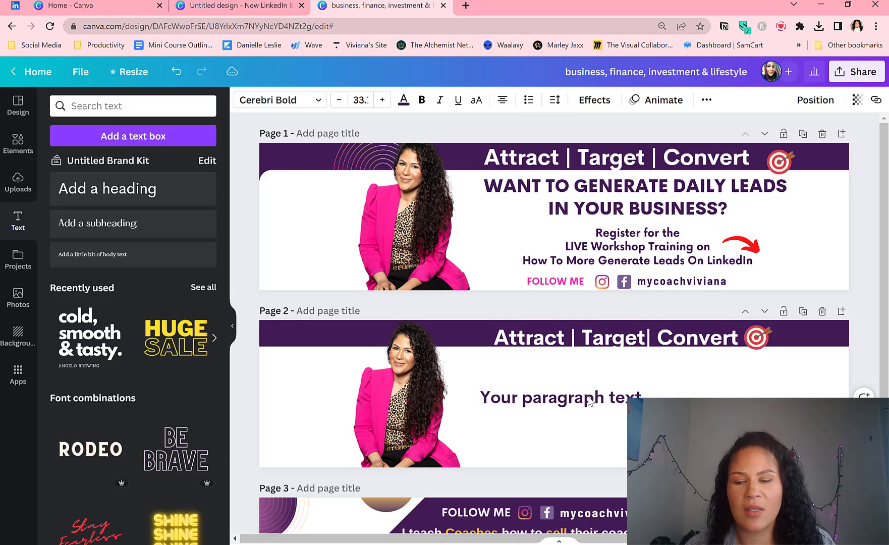
click(635, 401)
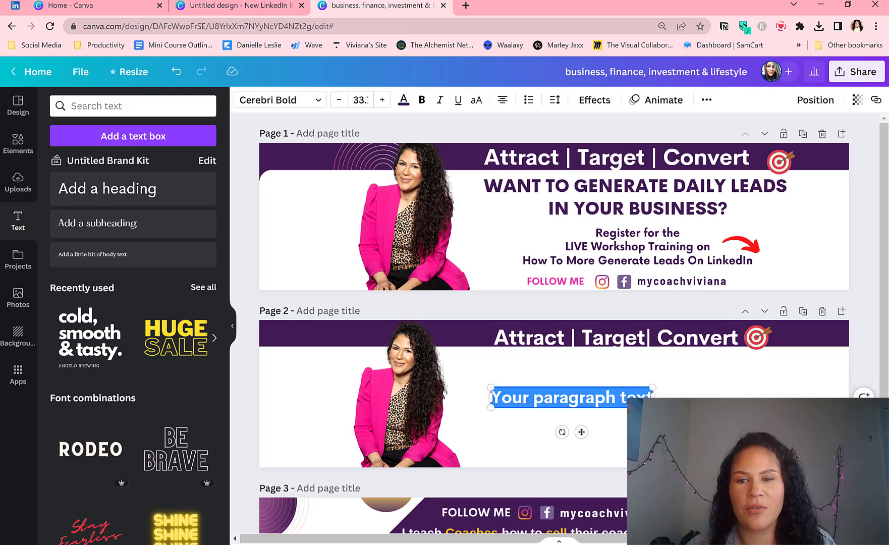
- Move the page 2 placeholder paragraph text up and right to sit just below the purple headline band
click(672, 394)
mouse_move(631, 390)
mouse_down()
mouse_move(643, 379)
mouse_move(628, 395)
mouse_up()
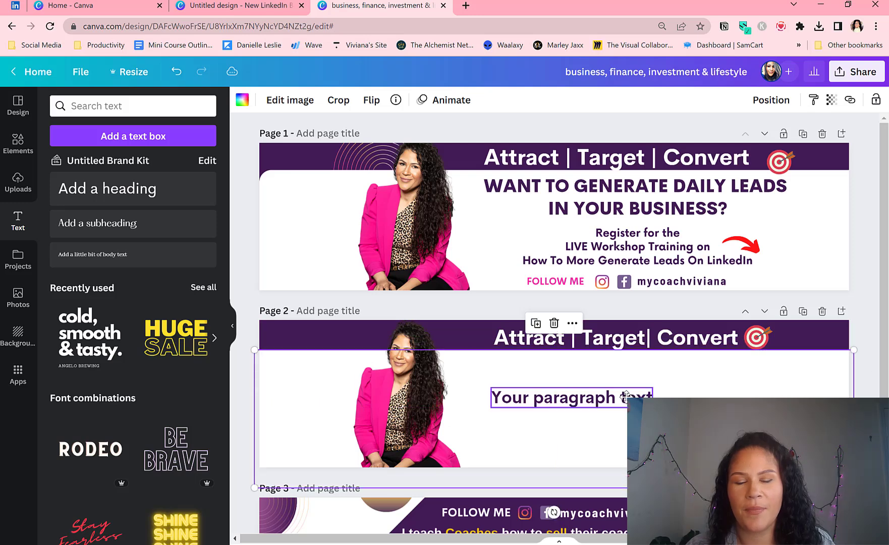
click(604, 398)
key(Up)
key(Up)
key(Up)
key(Up)
key(Up)
key(Up)
key(Up)
key(Up)
key(Up)
key(Up)
key(Up)
key(Up)
key(Up)
key(Up)
key(Up)
key(Up)
key(Up)
key(Up)
key(Up)
key(Up)
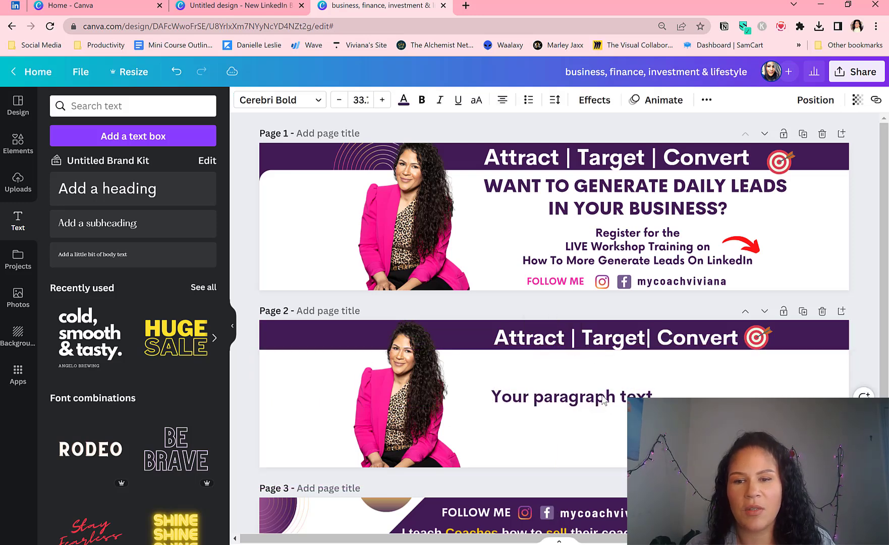
key(Up)
key(Up)
key(Up)
key(Up)
key(Up)
key(Up)
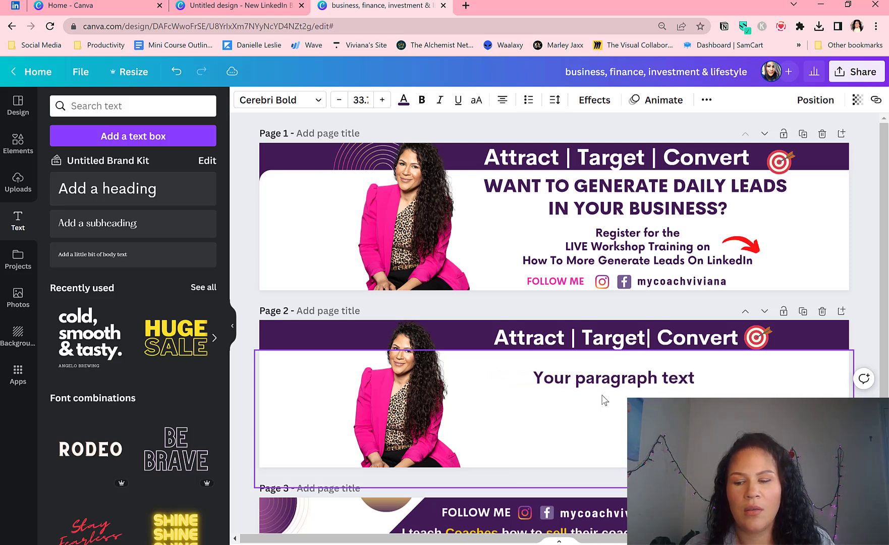
key(Up)
key(Up)
key(Up)
key(Up)
key(Up)
key(Up)
key(Up)
key(Up)
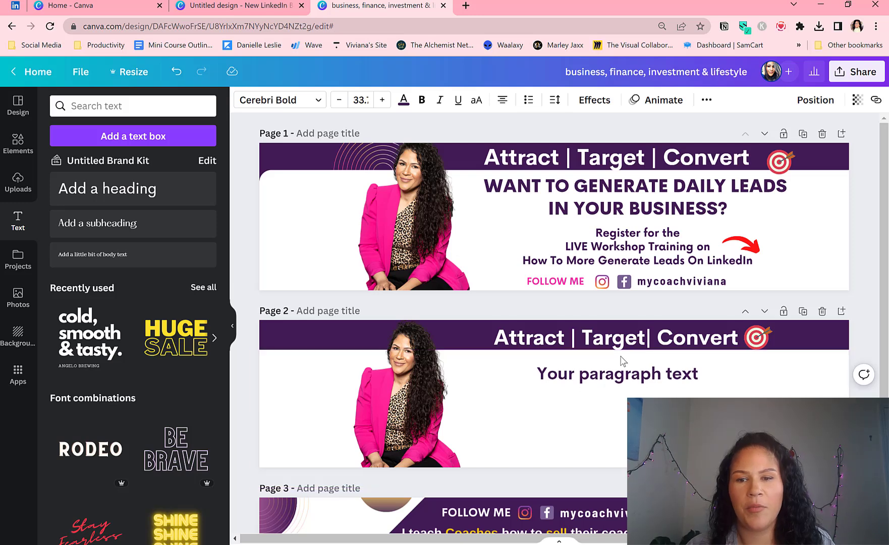
- Replace the page 2 placeholder paragraph text with "WANT TO GENERATE DAILY LEADS" in capitals
double_click(612, 382)
text(ws)
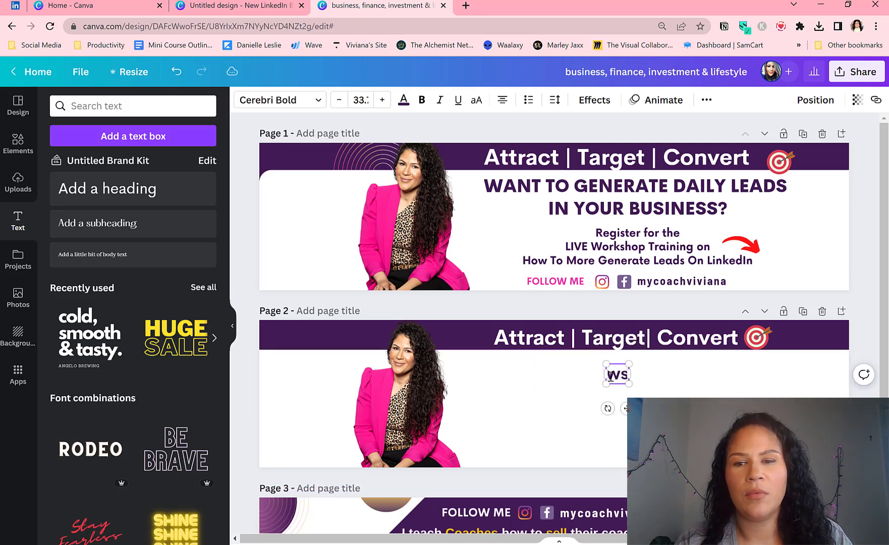
key(BackSpace)
key(BackSpace)
text(WANT TP)
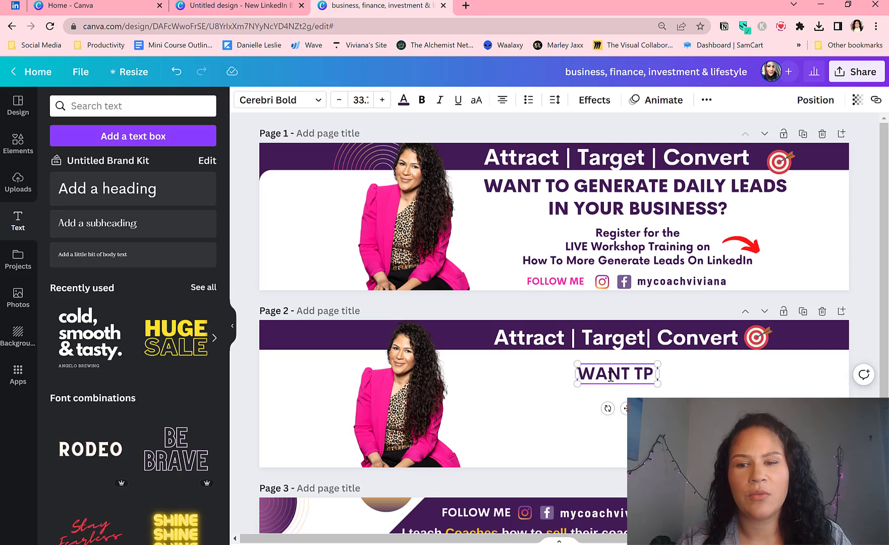
key(BackSpace)
text(O)
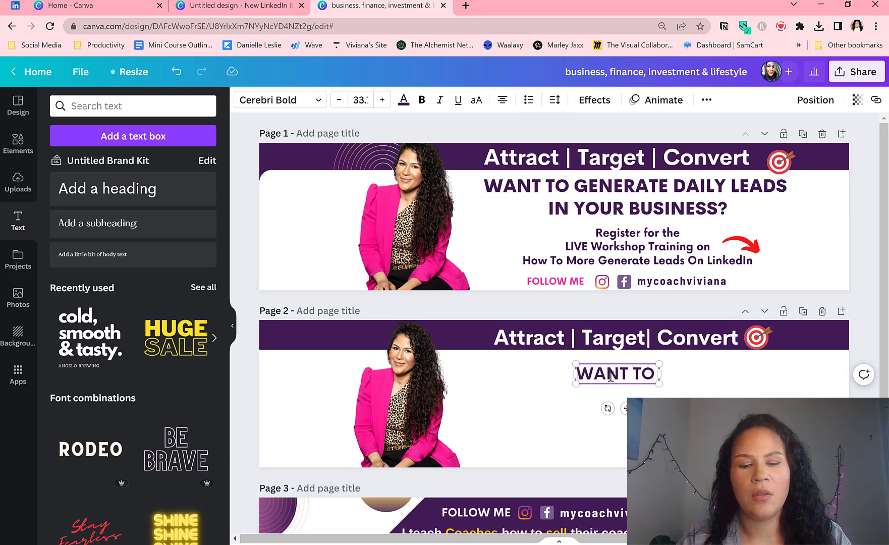
text( GENERATE D)
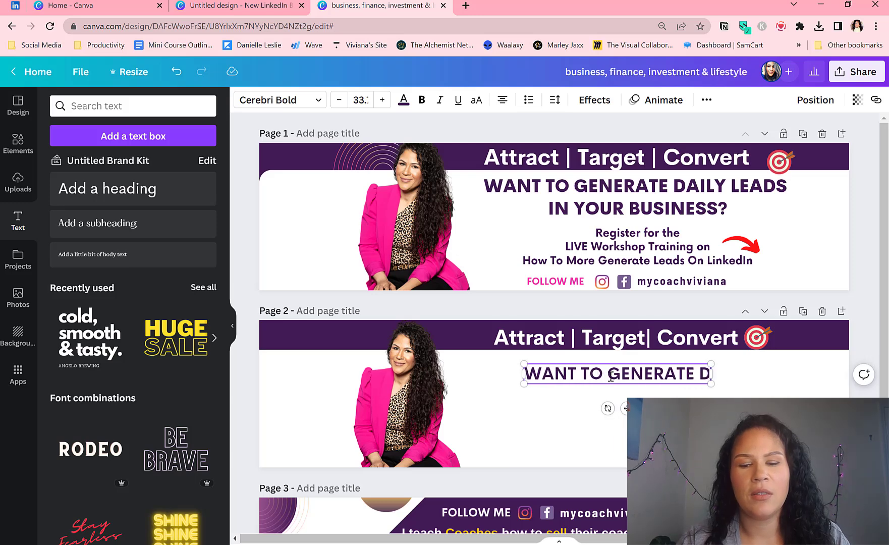
text(AILY LEADS U)
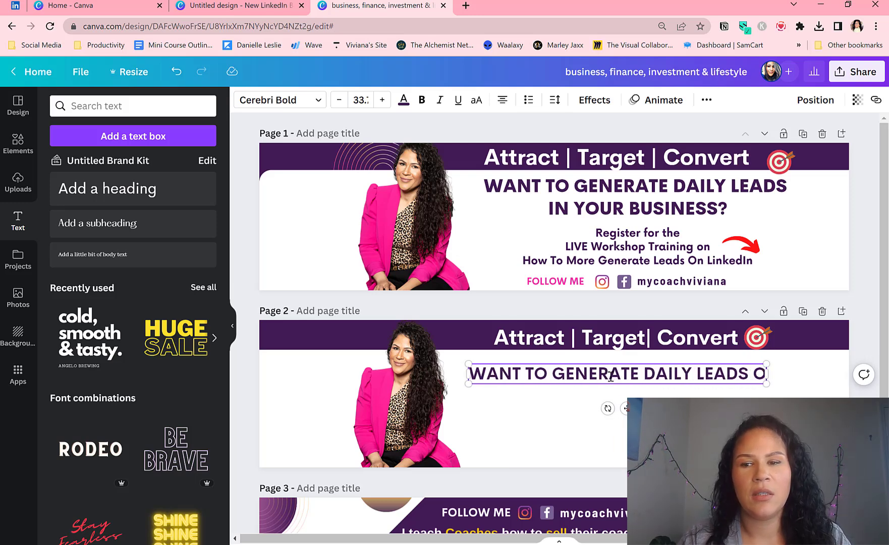
- Complete the page 2 question with "IN YOUR BUSINESS?" on a second line
key(BackSpace)
key(BackSpace)
text(UIN)
key(BackSpace)
key(BackSpace)
key(BackSpace)
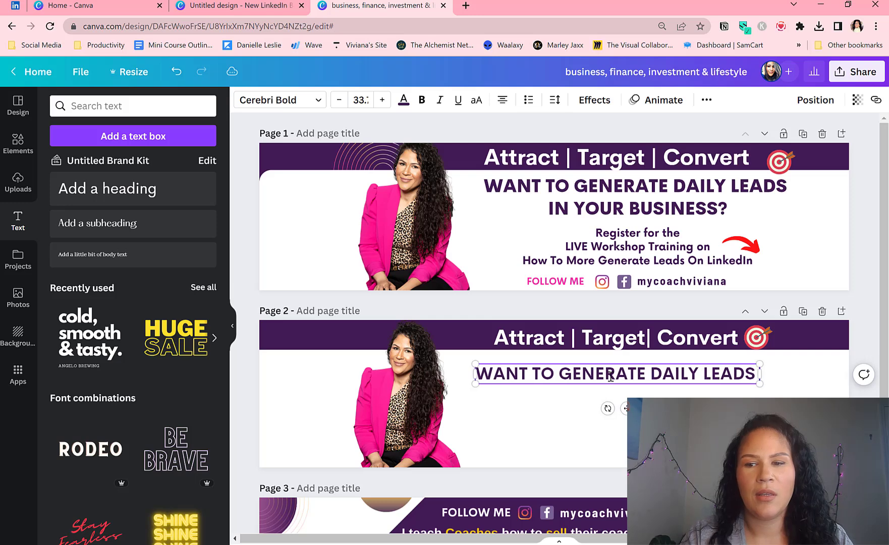
text(IN YOUR BUSINESS?)
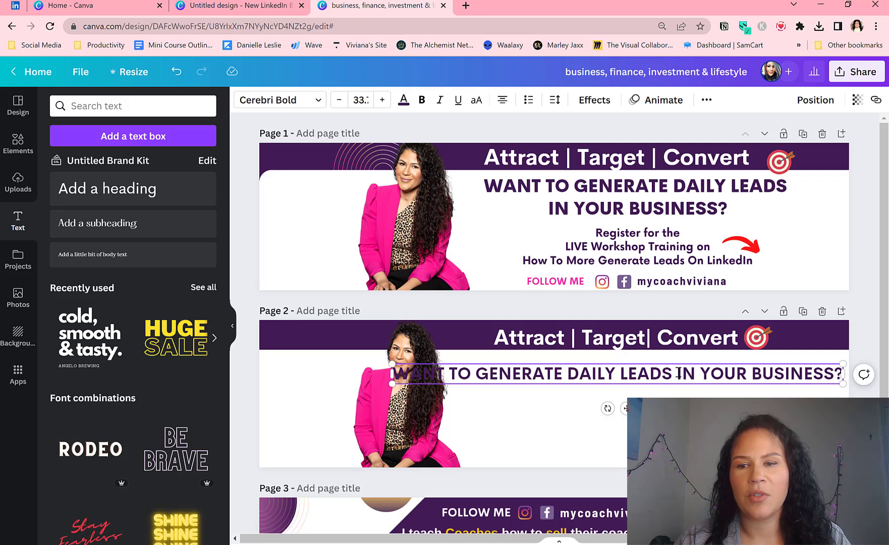
key(Return)
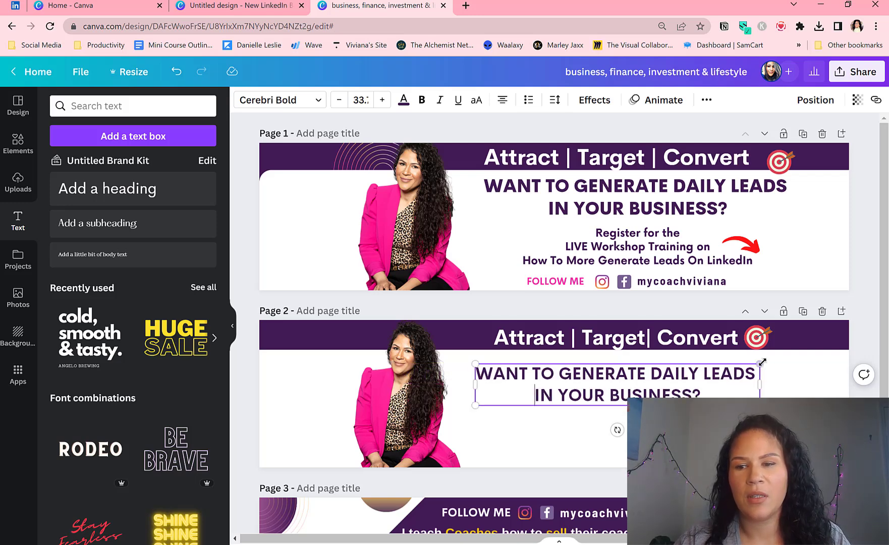
- Enlarge the two-line question on page 2 to a font size of about 35 and make it bold
drag(765, 362, 775, 361)
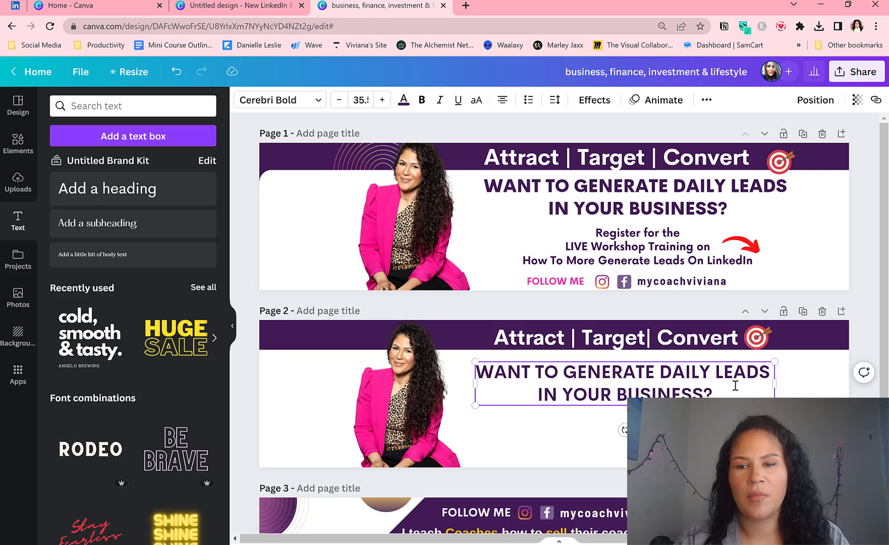
triple_click(730, 385)
key(ctrl+a)
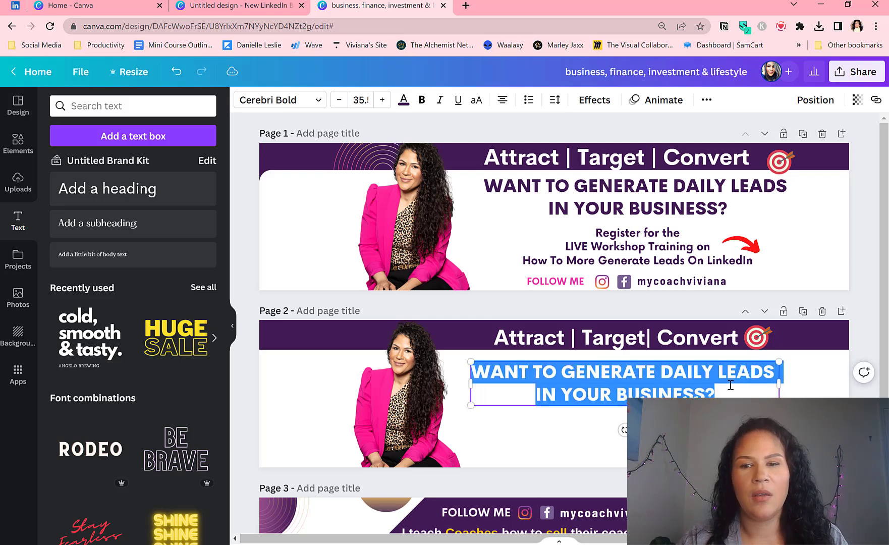
click(864, 272)
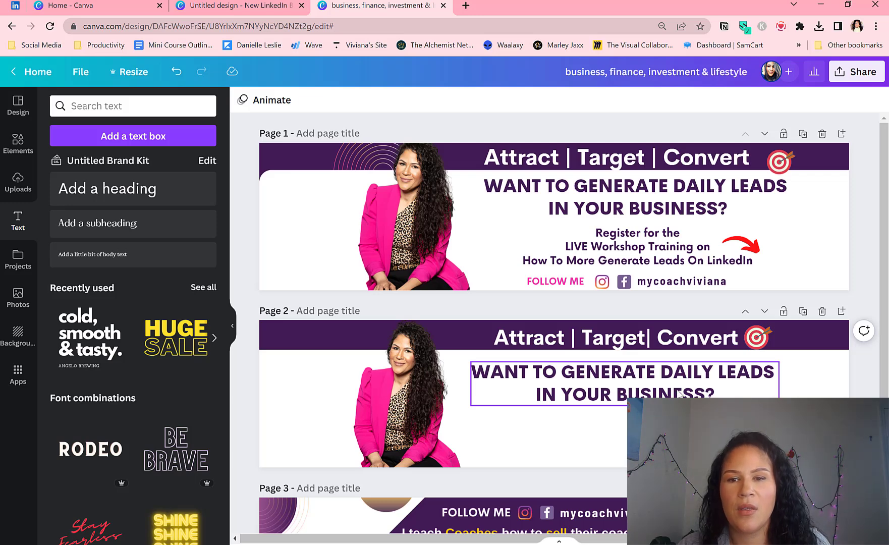
- Nudge the page 2 question text slightly right and up, closer to the purple headline band
click(612, 394)
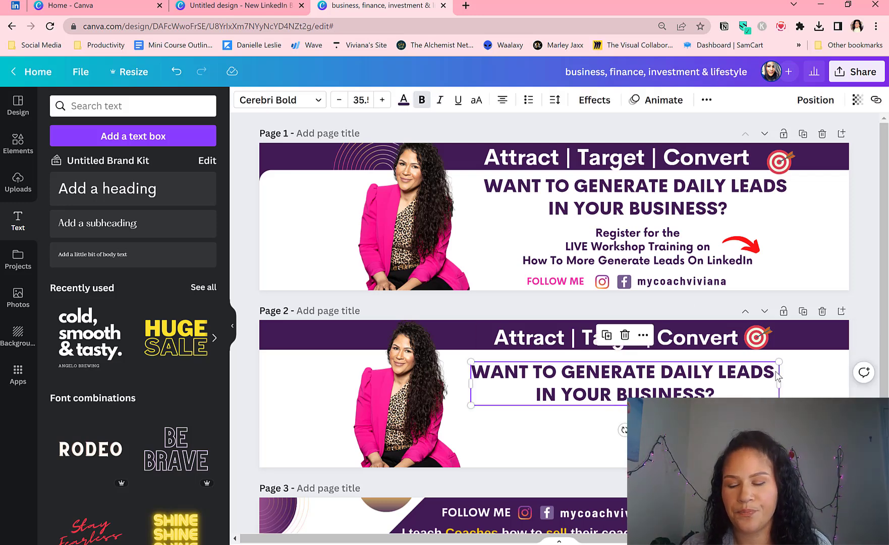
key(Right)
key(Right)
key(Right)
key(Right)
key(Right)
key(Right)
key(Up)
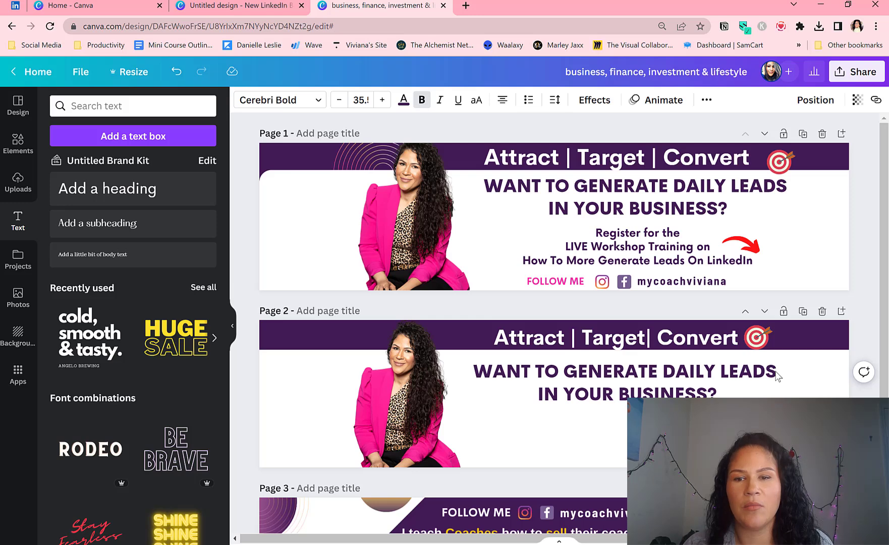
key(Up)
key(Up)
key(Up)
key(Up)
key(Up)
key(Up)
key(Up)
key(Up)
key(Up)
key(Up)
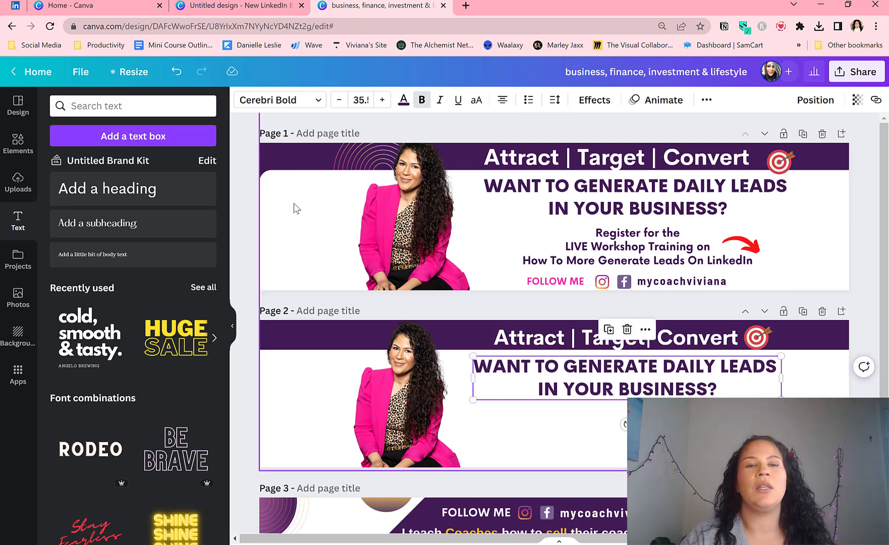
- Add a text box below the page 2 question and enter "Register for the LIVE Workshop Training on" as its first line
click(119, 142)
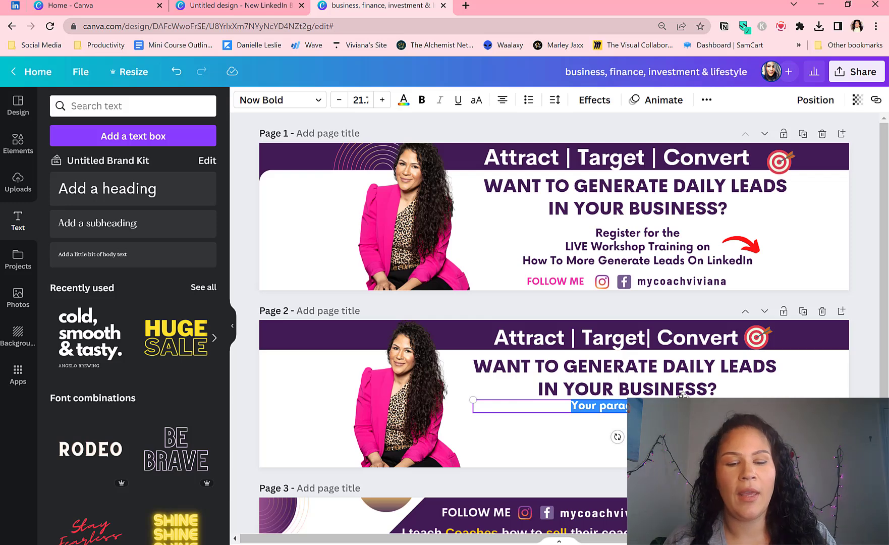
text(Register for the)
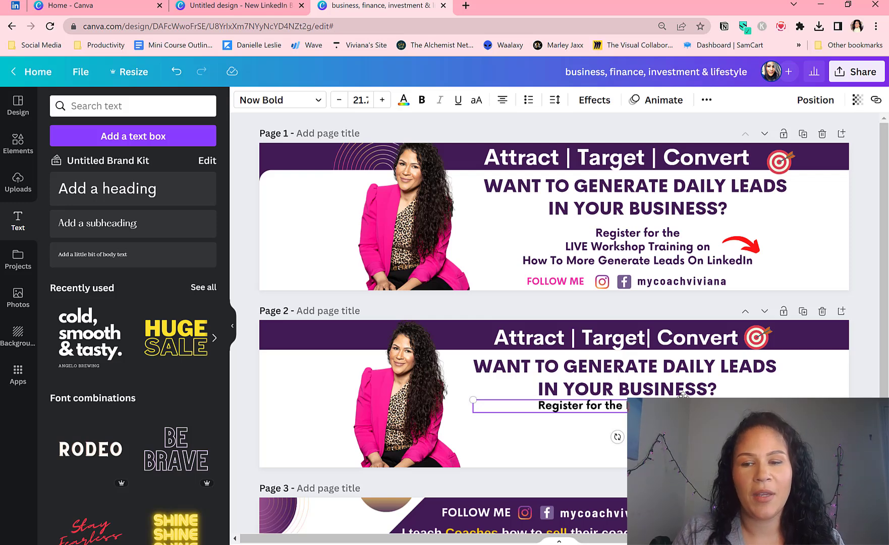
text(E)
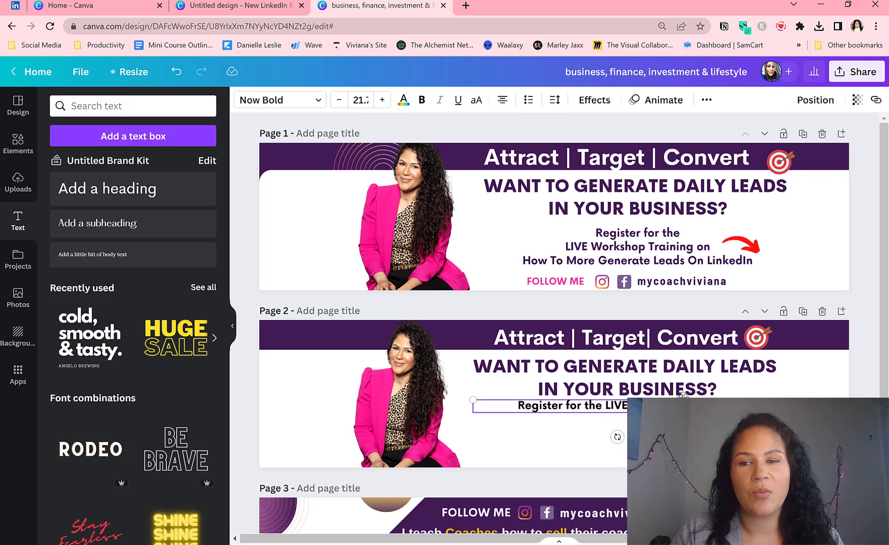
text( Work)
key(BackSpace)
key(BackSpace)
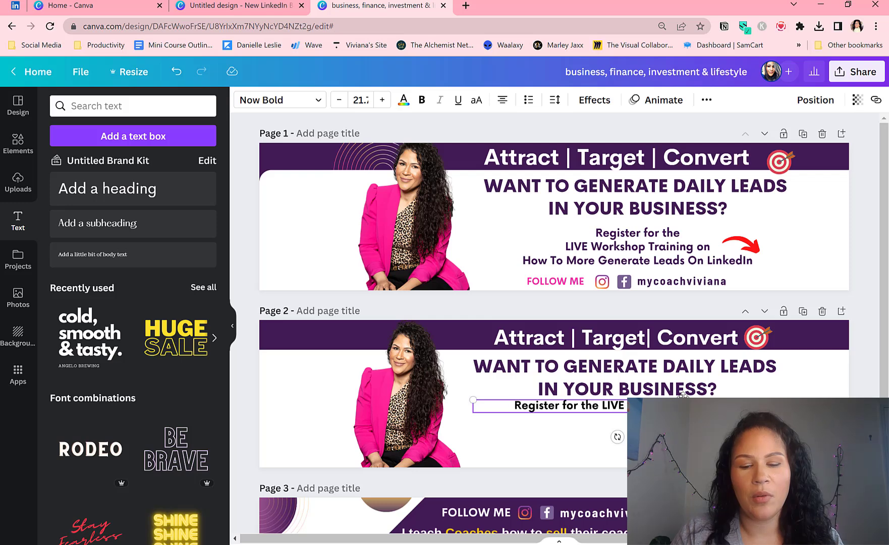
text(n)
key(Return)
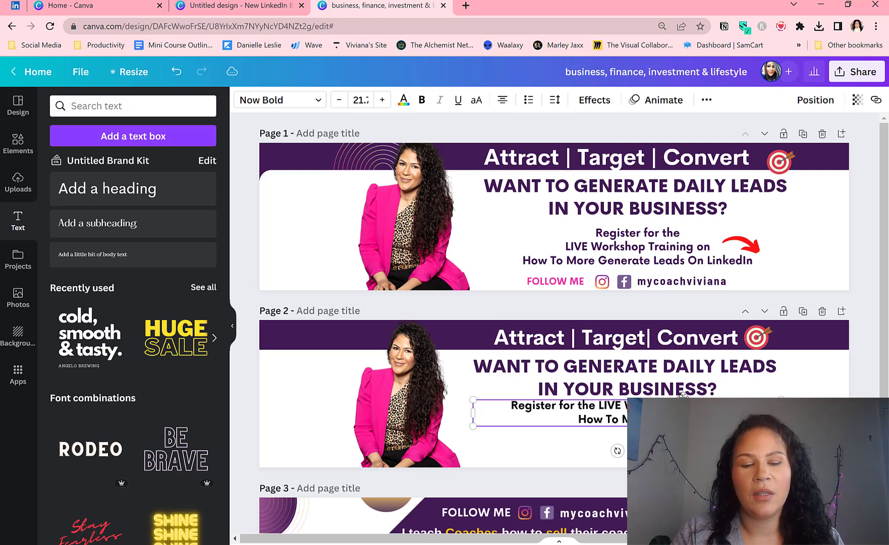
- Enter "How To More Generate Leads On LinkedIn" as the second line of the workshop text on page 2
text(erate Leads)
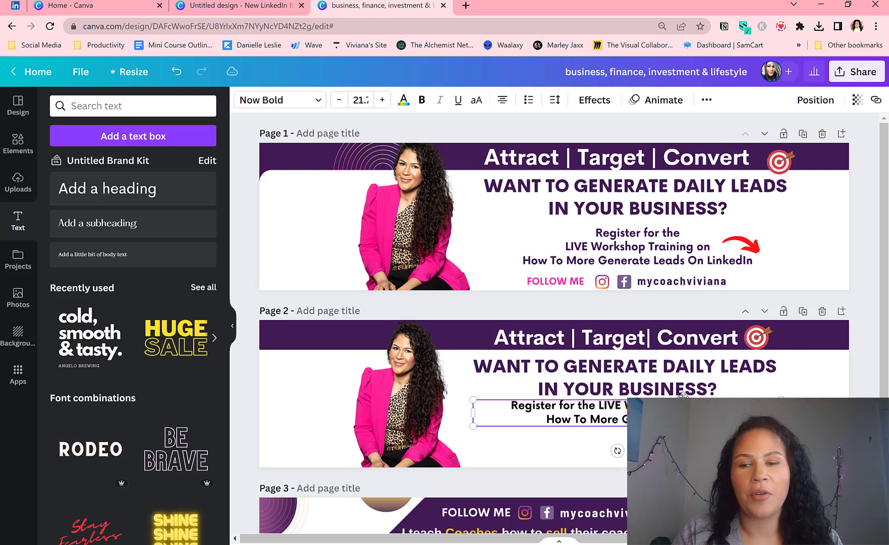
text( ON L)
key(BackSpace)
key(BackSpace)
key(BackSpace)
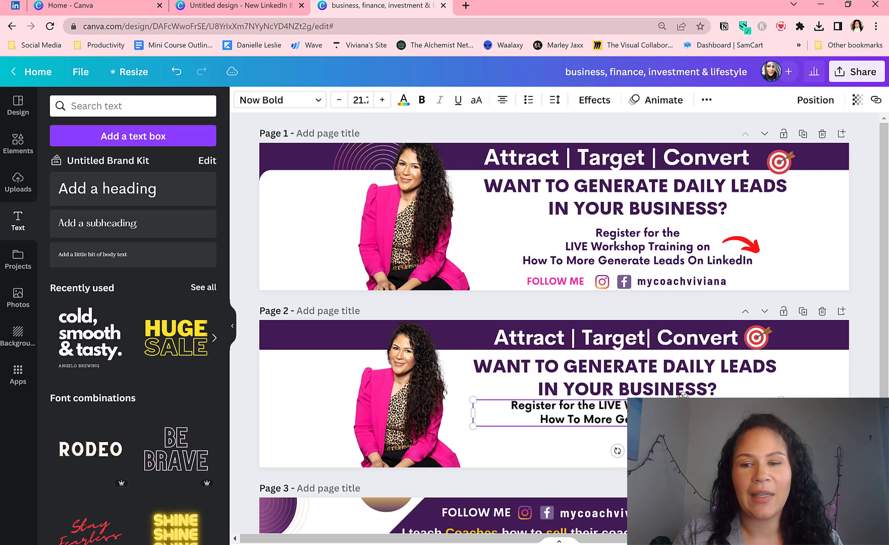
text(n LinkedIn)
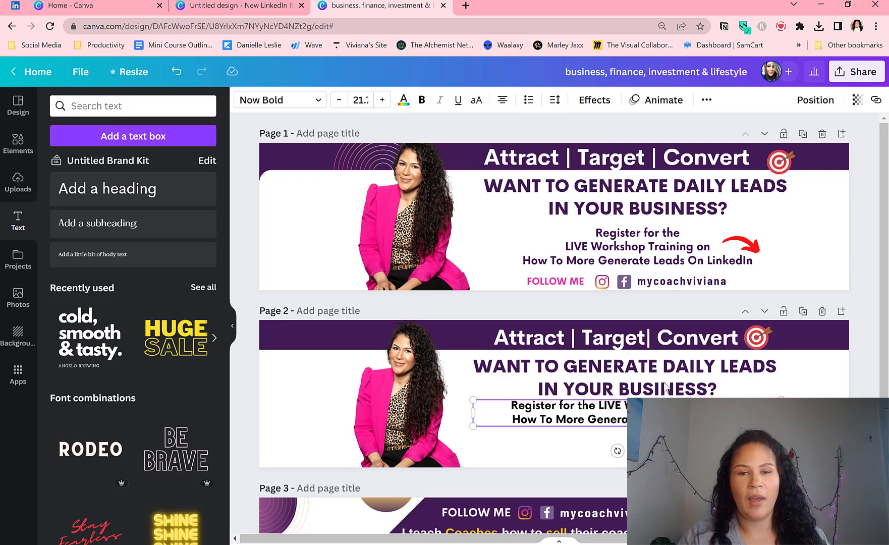
click(823, 380)
- Nudge the page 2 workshop text down slightly to leave space below the question
click(706, 413)
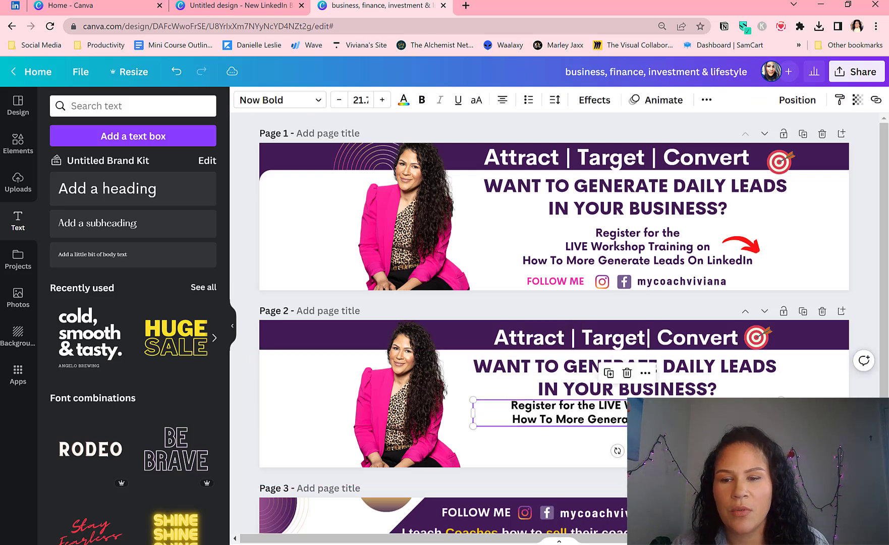
key(Down)
key(Down)
key(Down)
key(Down)
key(Down)
key(Down)
key(Down)
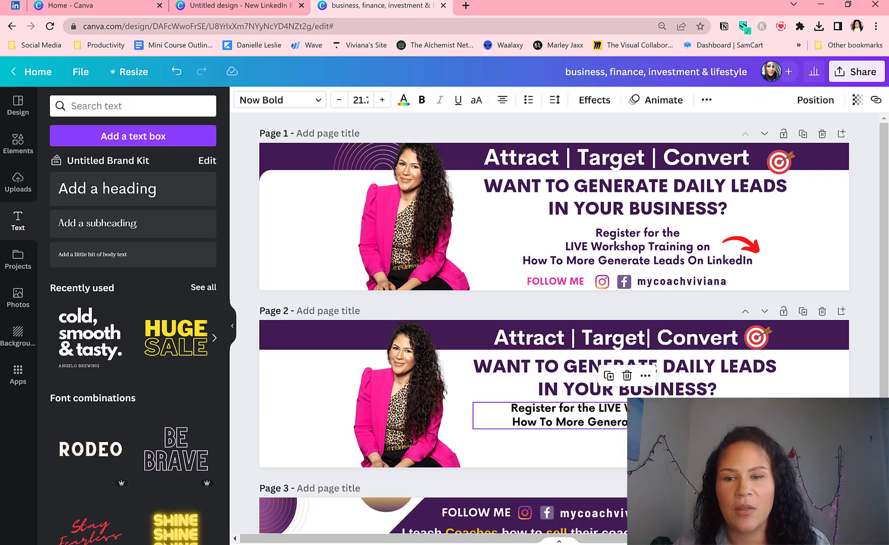
key(Down)
key(Down)
key(Down)
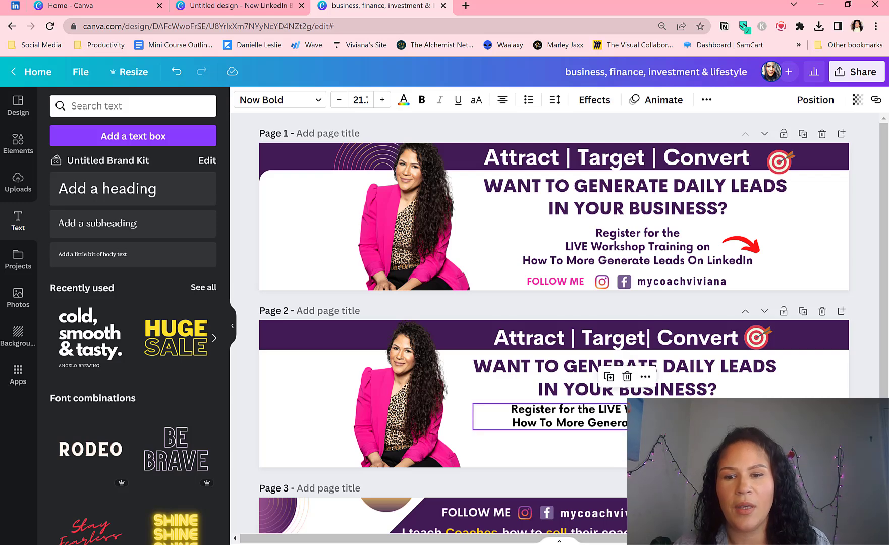
- Increase the font size of the "How To More Generate Leads On LinkedIn" line on page 2 to about 24
double_click(624, 415)
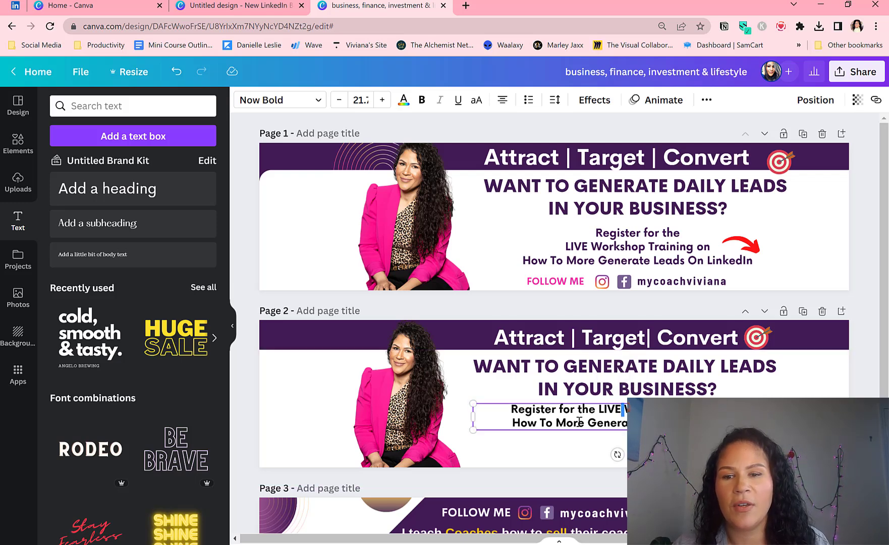
triple_click(610, 423)
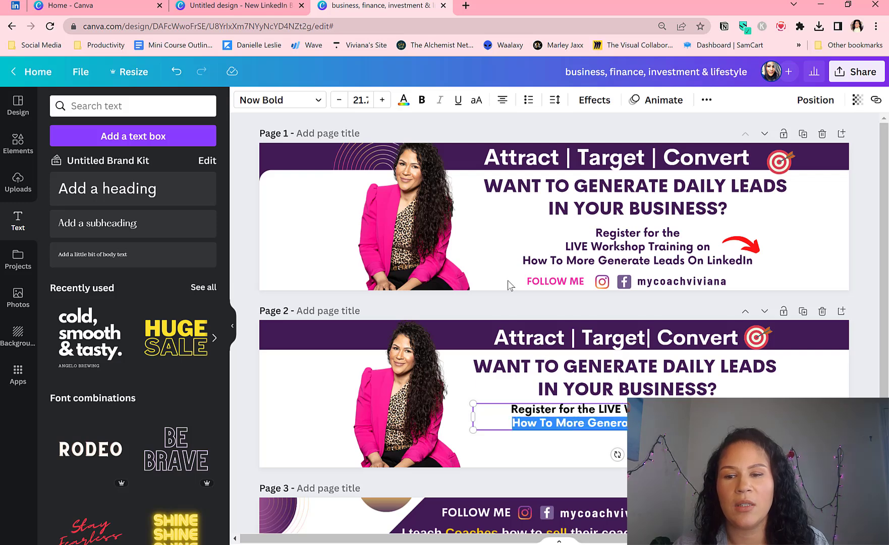
click(383, 100)
click(382, 100)
click(382, 100)
- Color the "How To More Generate Leads On LinkedIn" line the mauve pink from the brand kit's purple-and-yellow palette
click(403, 105)
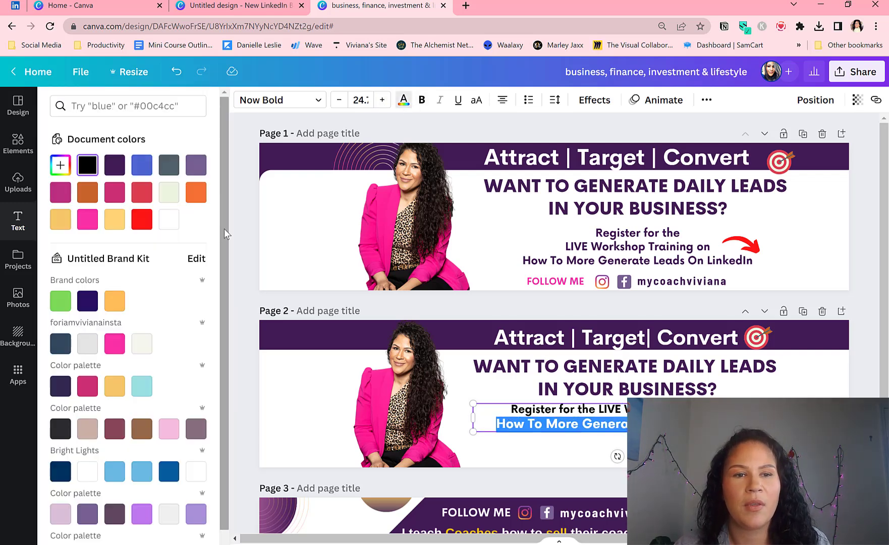
scroll(121, 237, down, 5)
scroll(121, 237, down, 2)
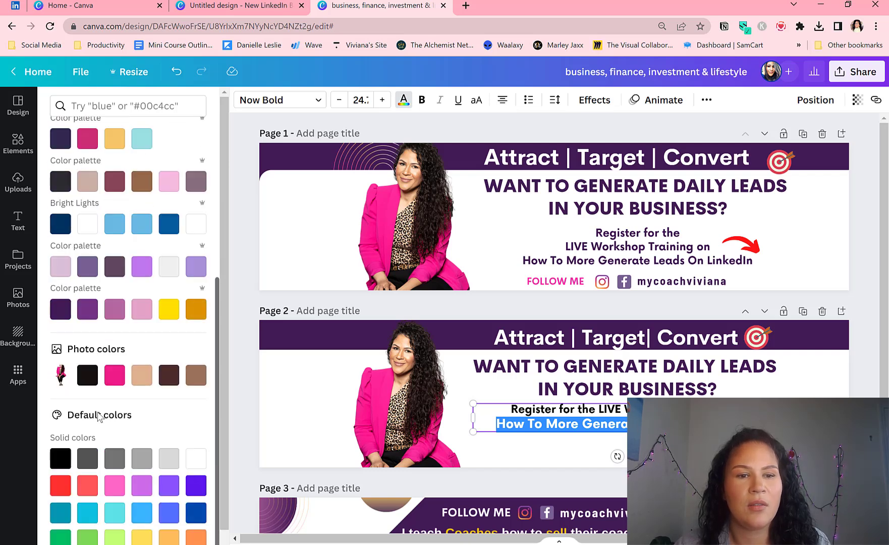
click(114, 376)
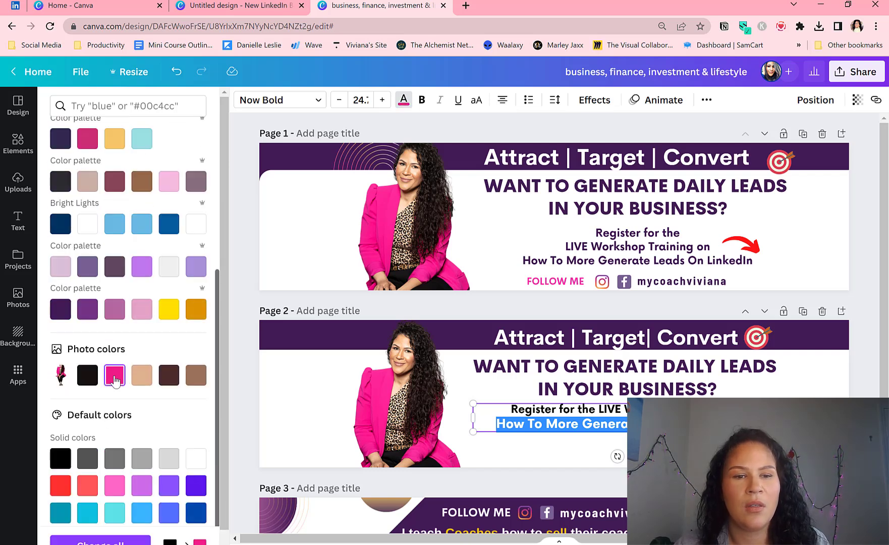
click(113, 311)
double_click(403, 423)
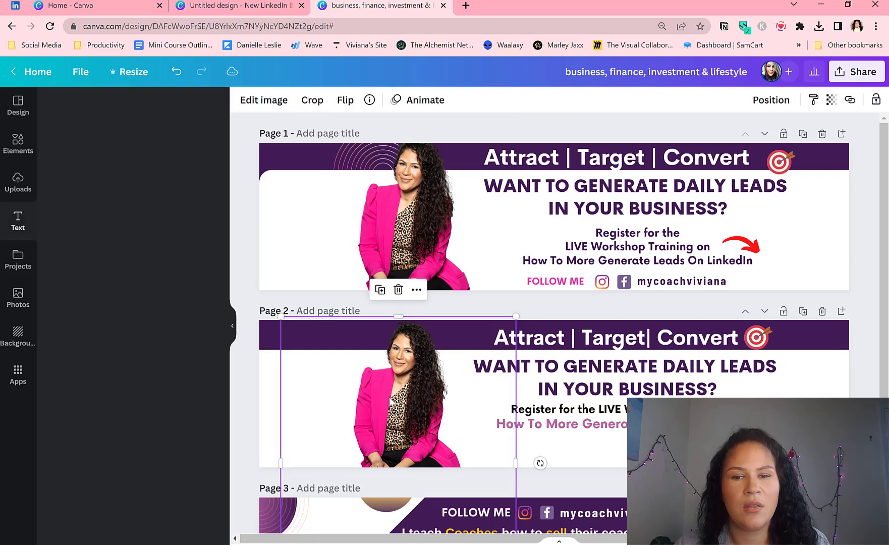
- Nudge the two-line workshop text on page 2 slightly further down from the question
key(Escape)
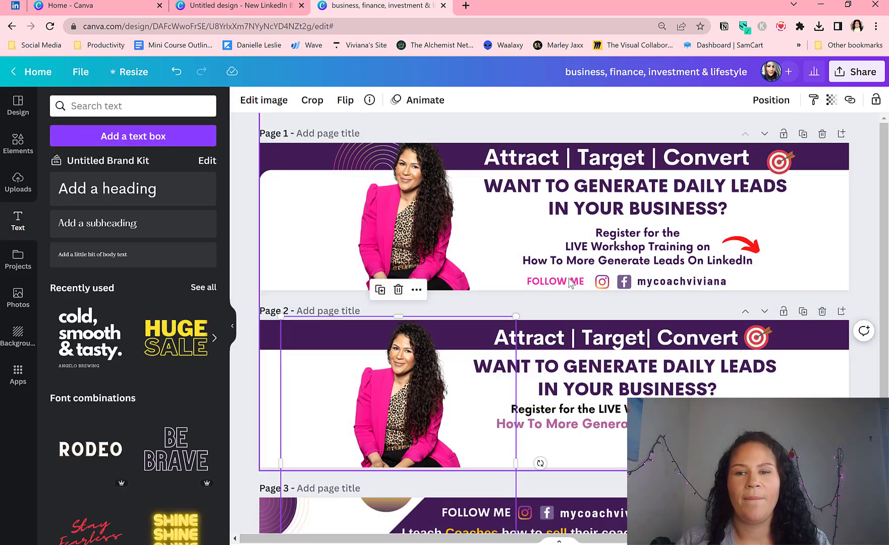
click(614, 420)
key(Down)
key(Down)
key(Down)
key(Down)
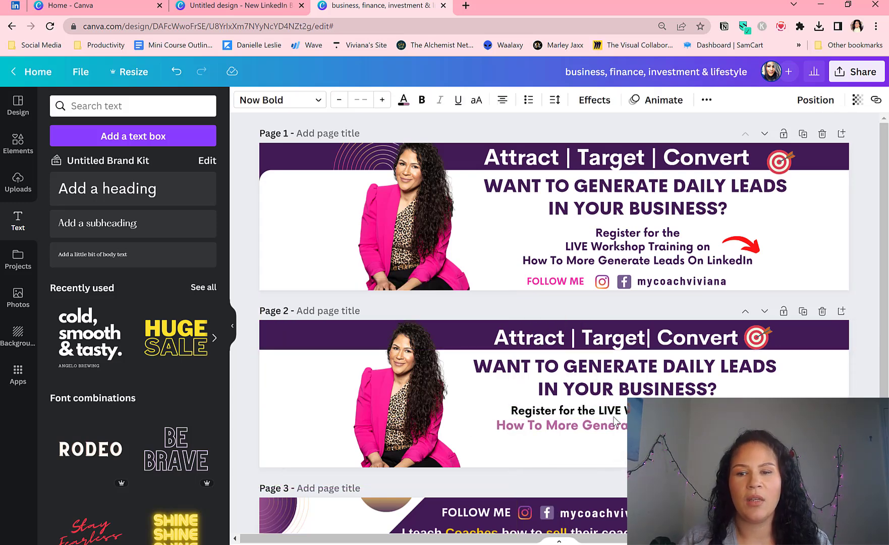
- Search the graphic elements library for "arrow"
click(174, 111)
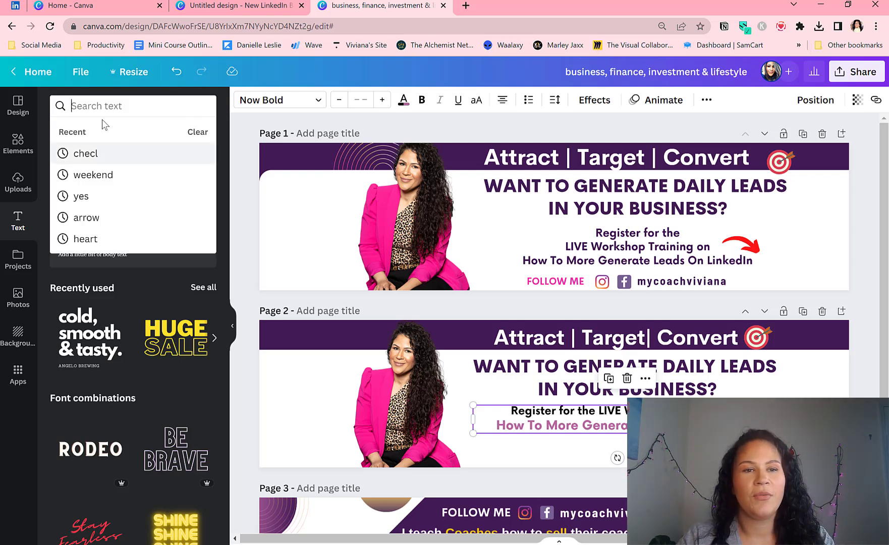
click(87, 217)
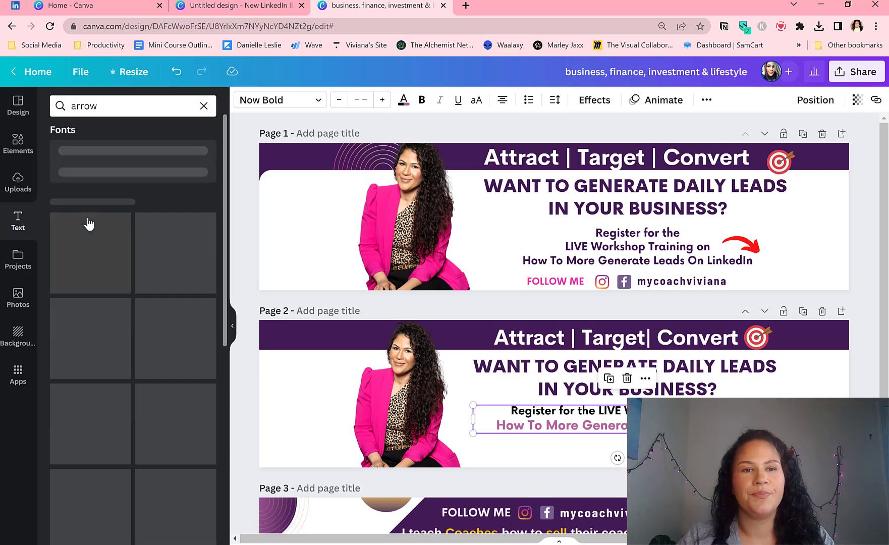
click(18, 150)
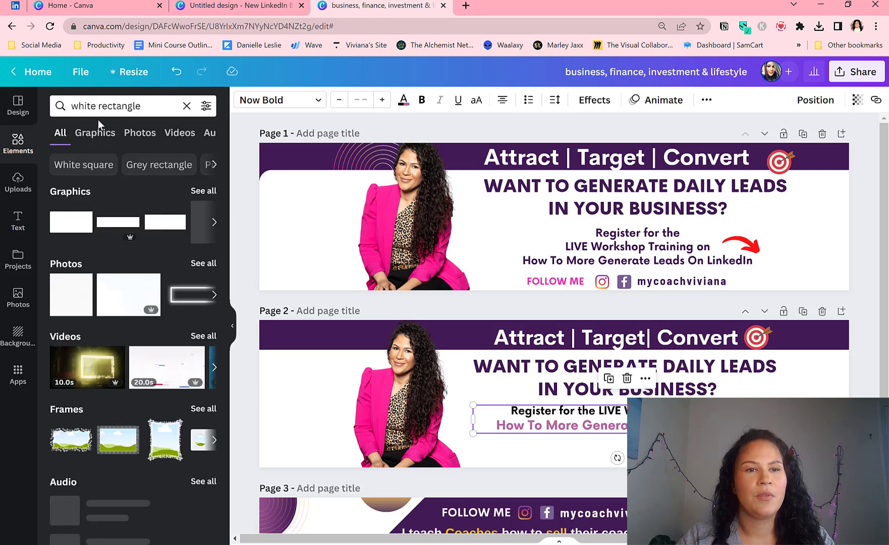
click(99, 116)
text(arrow)
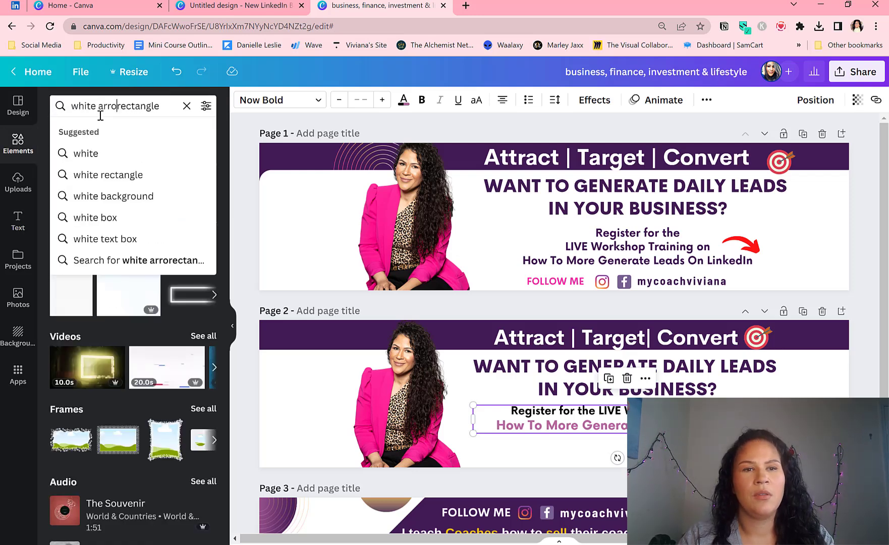
key(Return)
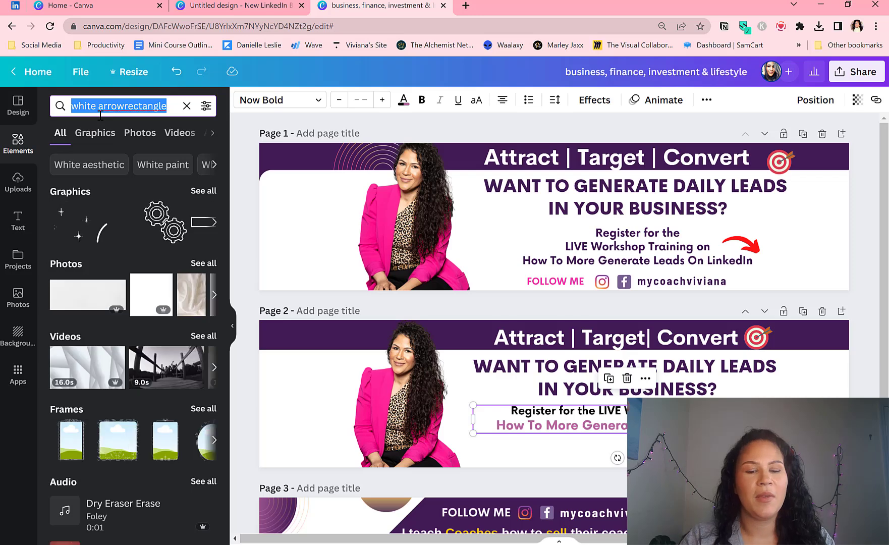
triple_click(101, 115)
text(arrow)
key(Return)
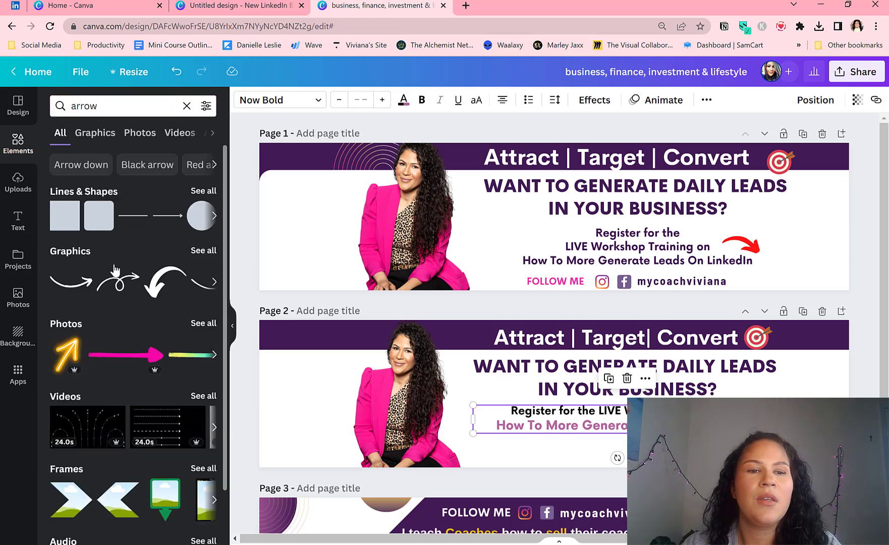
- Add the thick curved arrow graphic to page 2 and color it bright red from the document colors
click(160, 284)
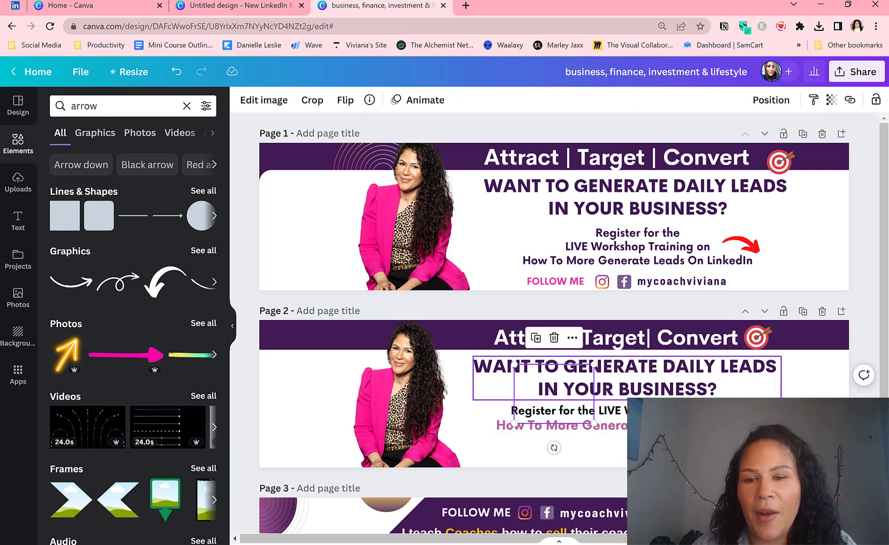
click(243, 100)
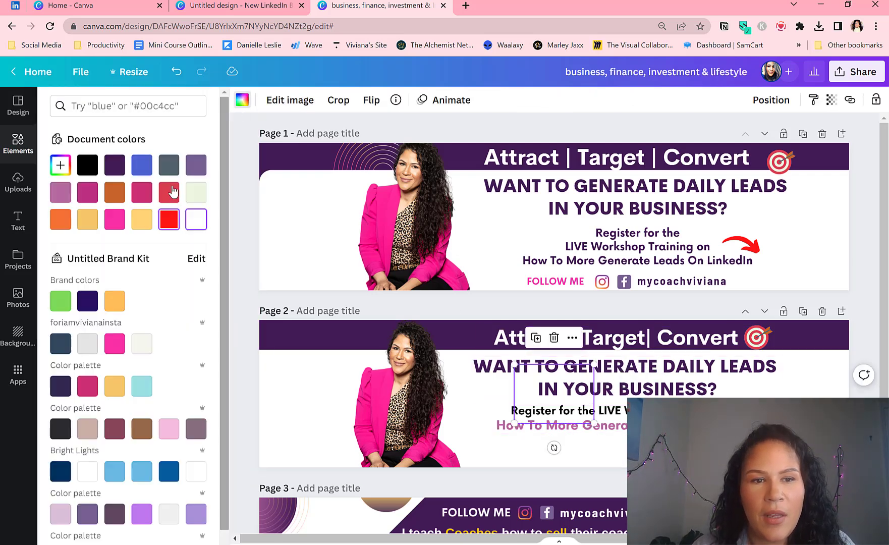
click(169, 219)
click(554, 410)
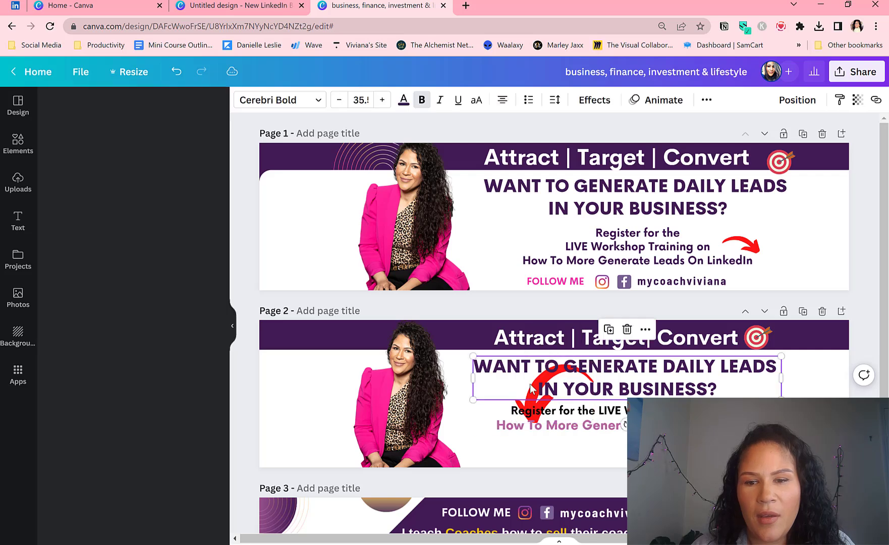
click(525, 406)
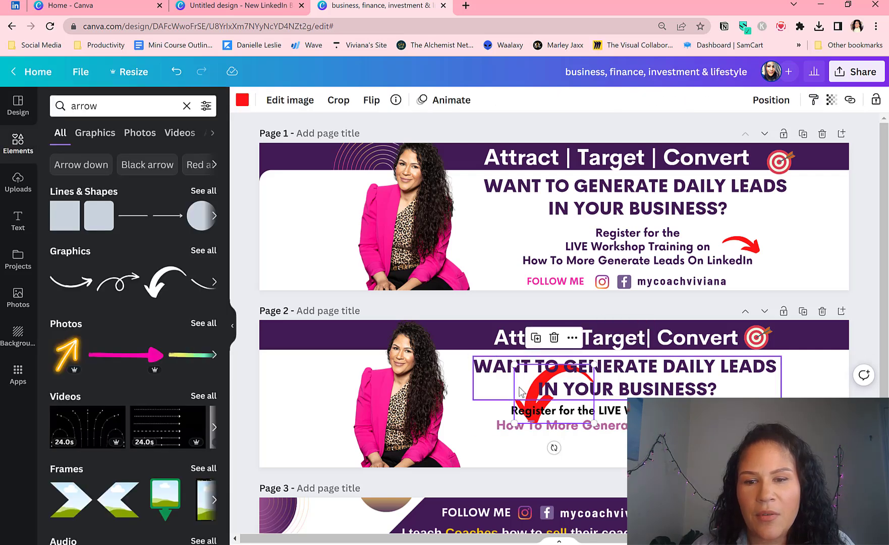
- Shift the thick red arrow to the right across the page 2 question and workshop text
key(Right)
key(Right)
key(Right)
key(Right)
key(Right)
key(Right)
key(Right)
key(Right)
key(Right)
key(Right)
key(Right)
key(Right)
key(Right)
key(Right)
key(Right)
key(Right)
key(Right)
key(Right)
key(Right)
key(Right)
key(Right)
key(Right)
key(Right)
key(Right)
key(Right)
key(Right)
key(Right)
key(Right)
key(Right)
key(Right)
key(Right)
key(Right)
key(Right)
key(Right)
key(Right)
key(Right)
key(Right)
key(Right)
key(Right)
key(Right)
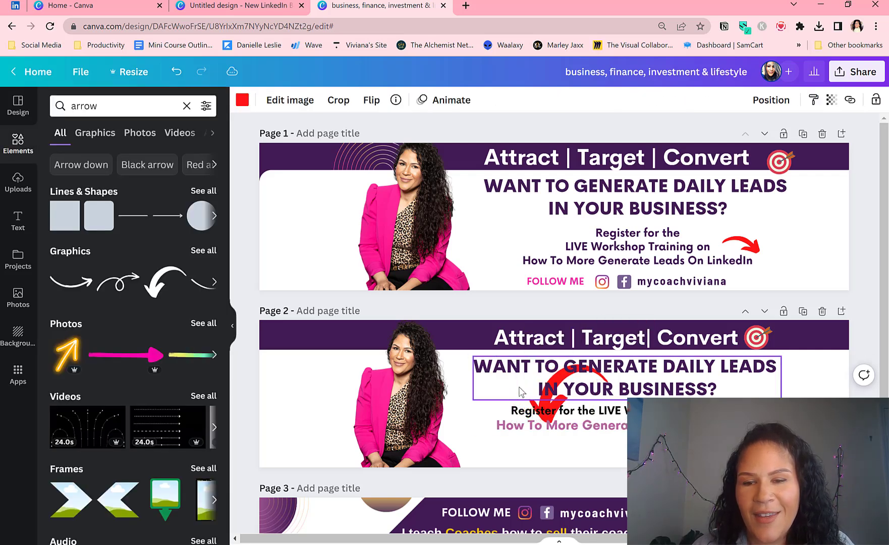
key(Right)
key(Right)
key(Right)
key(Right)
key(Right)
key(Right)
key(Right)
key(Right)
key(Right)
key(Right)
key(Right)
key(Right)
key(Right)
key(Right)
key(Right)
key(Right)
key(Right)
key(Right)
key(Right)
key(Right)
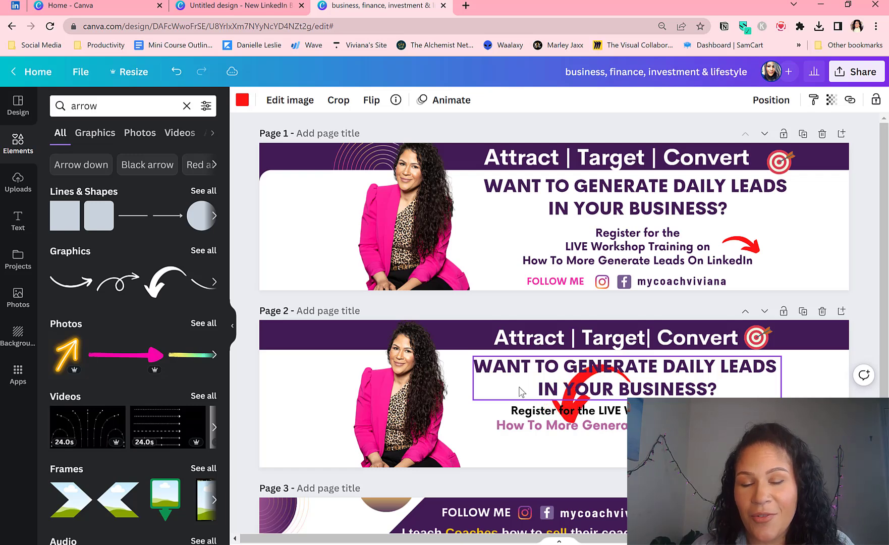
key(Right)
key(Right)
key(Right)
key(Right)
key(Right)
key(Right)
key(Right)
key(Right)
key(Right)
key(Right)
key(Right)
key(Right)
key(Right)
key(Right)
key(Right)
key(Right)
key(Right)
key(Right)
key(Right)
key(Right)
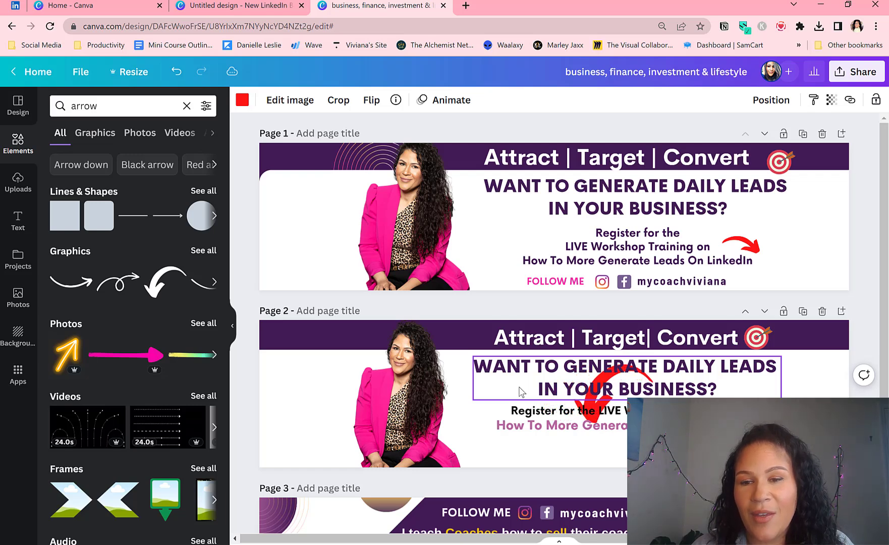
key(Right)
key(Right)
key(Right)
key(Right)
key(Right)
key(Right)
key(Right)
key(Right)
key(Right)
key(Right)
key(Right)
key(Right)
key(Right)
key(Right)
key(Right)
key(Right)
key(Right)
key(Right)
key(Right)
key(Right)
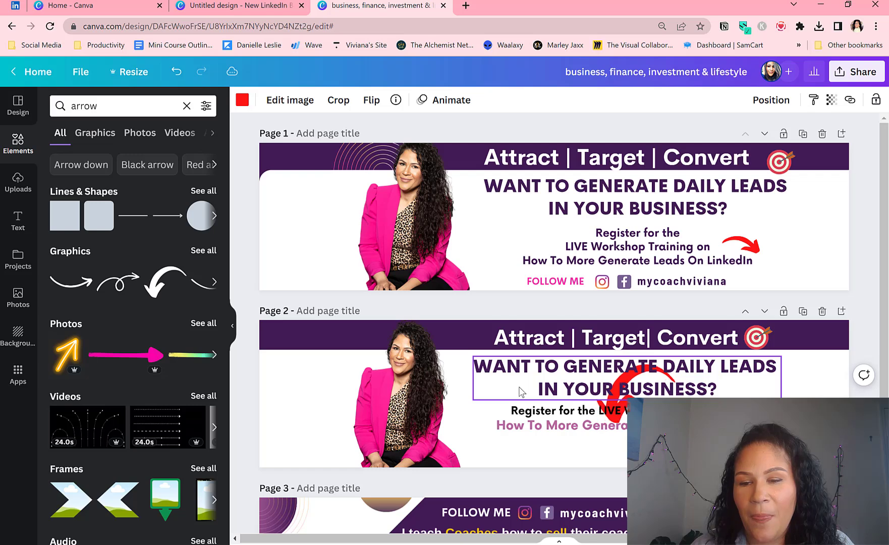
key(Right)
key(Right)
key(Right)
key(Right)
key(Right)
key(Right)
key(Right)
key(Right)
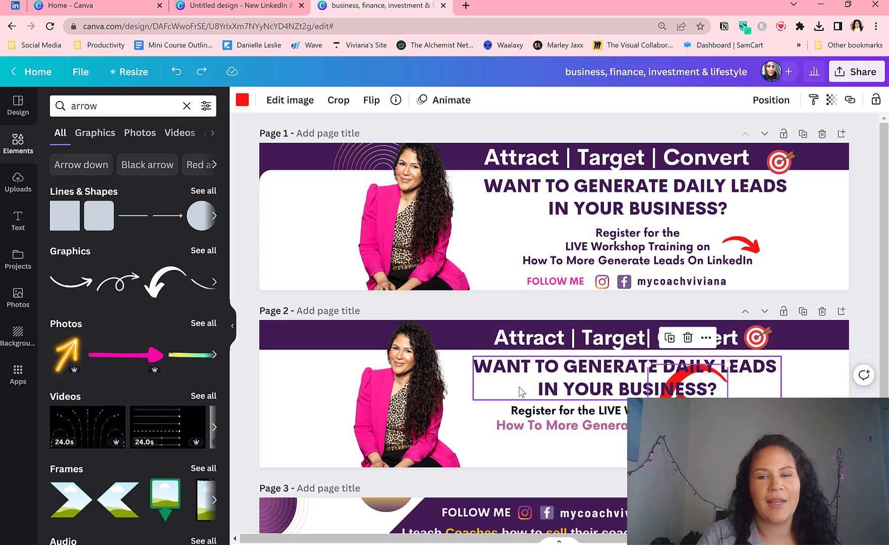
- Replace the thick arrow on page 2 with the thin curved arrow graphic and color it bright red
key(Delete)
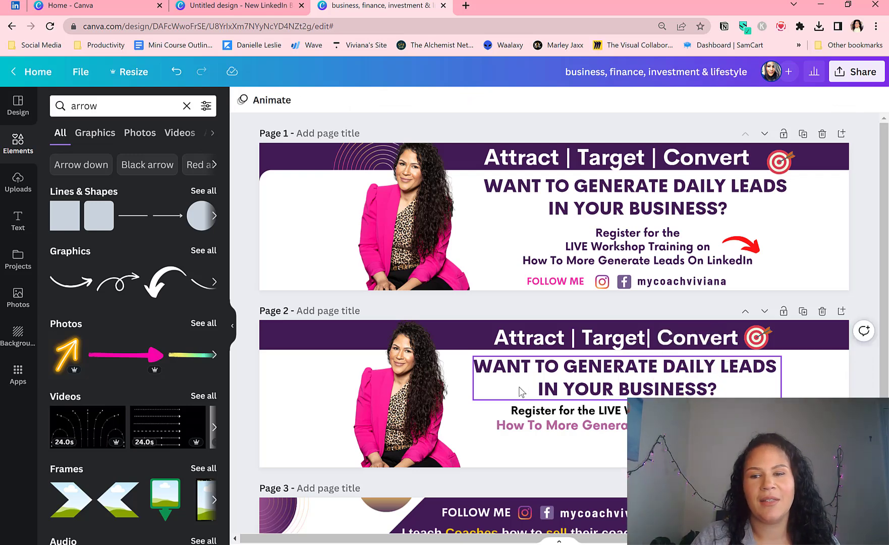
click(80, 283)
drag(487, 409, 723, 421)
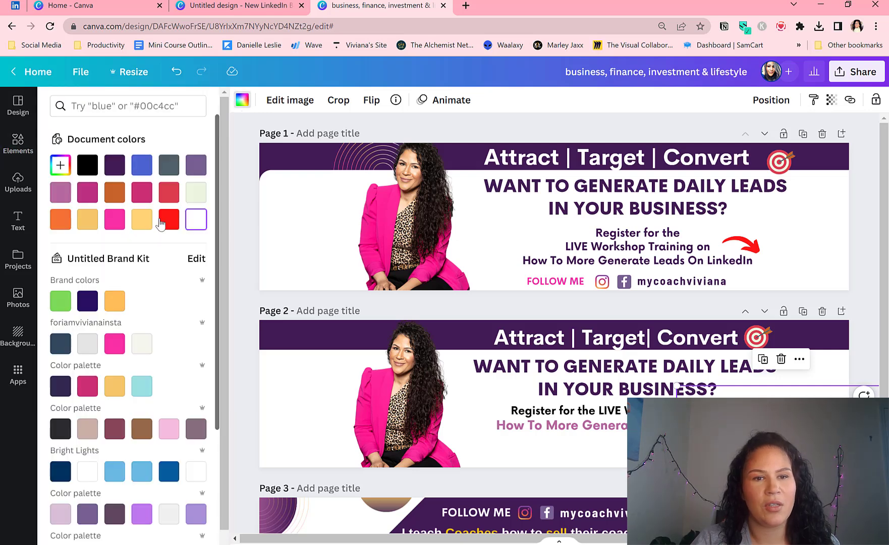
click(160, 223)
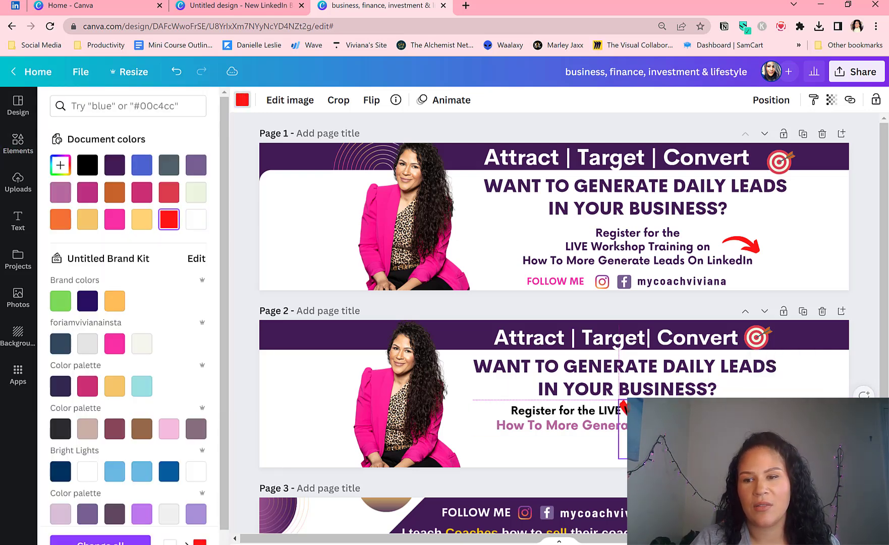
- Flip the thin red arrow vertically, then resize and rotate it beside the page 2 workshop text to resemble the page 1 arrow
click(372, 100)
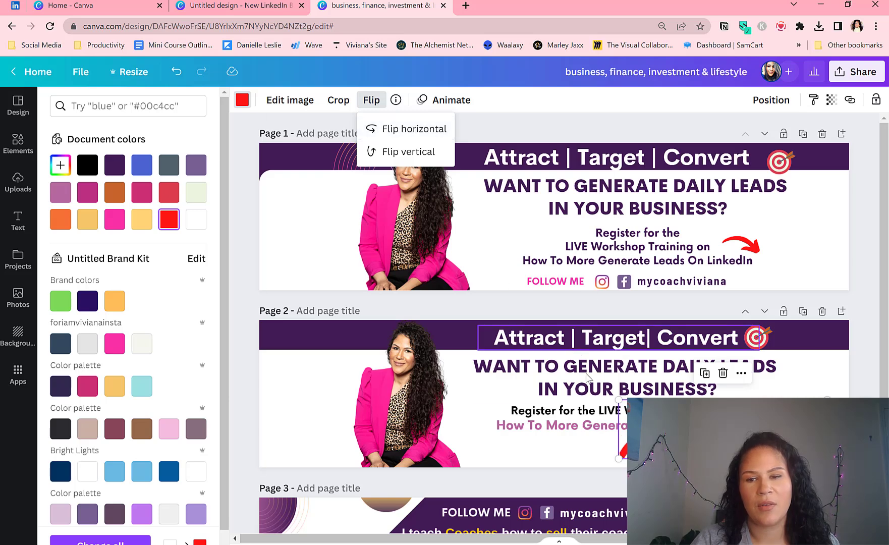
drag(618, 458, 651, 449)
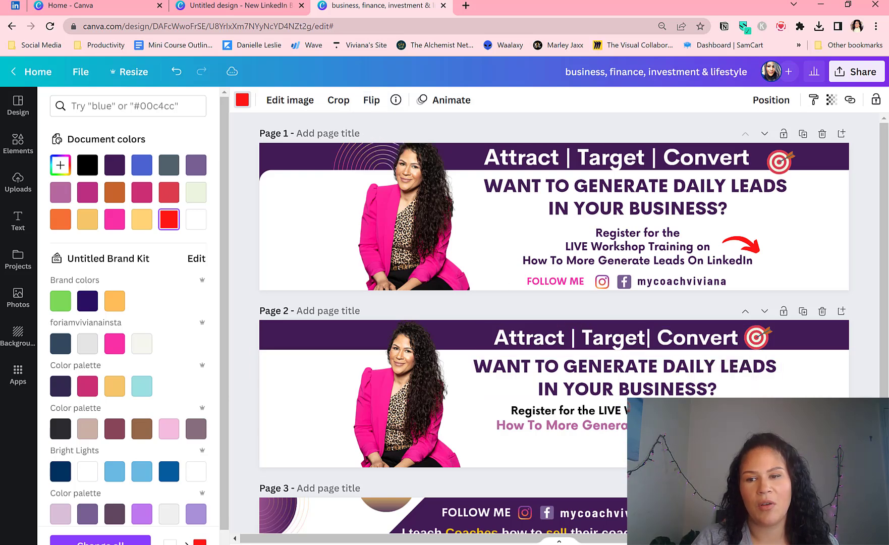
drag(777, 427, 759, 427)
drag(760, 469, 756, 469)
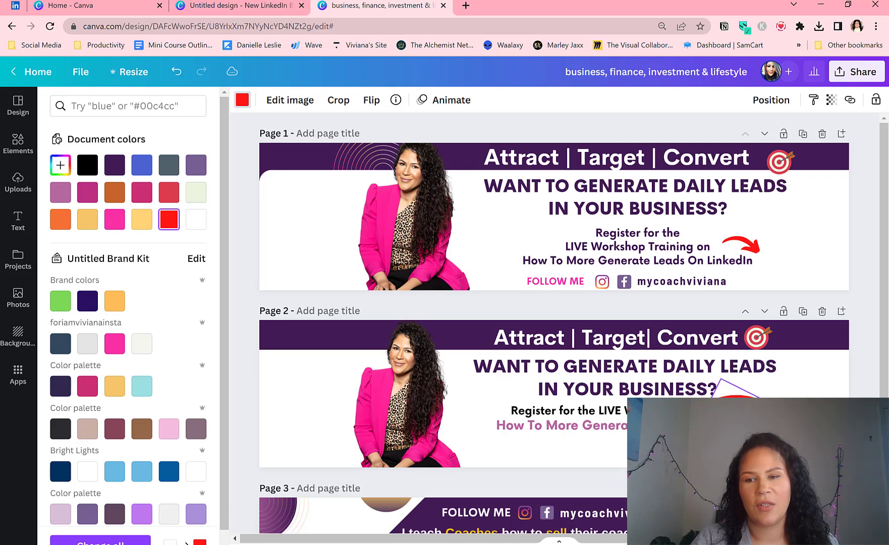
drag(798, 446, 740, 433)
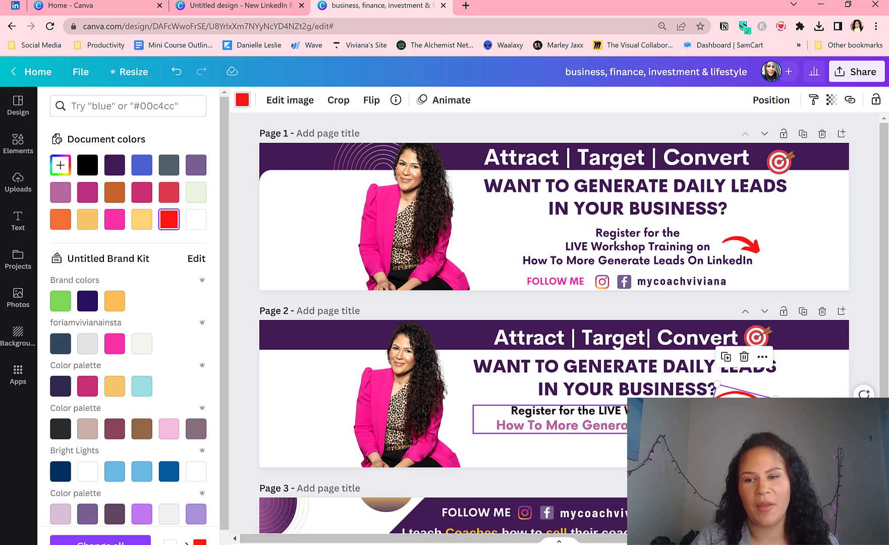
- Move the red arrow slightly lower on page 2 and nudge the workshop text down a little
click(655, 382)
click(656, 418)
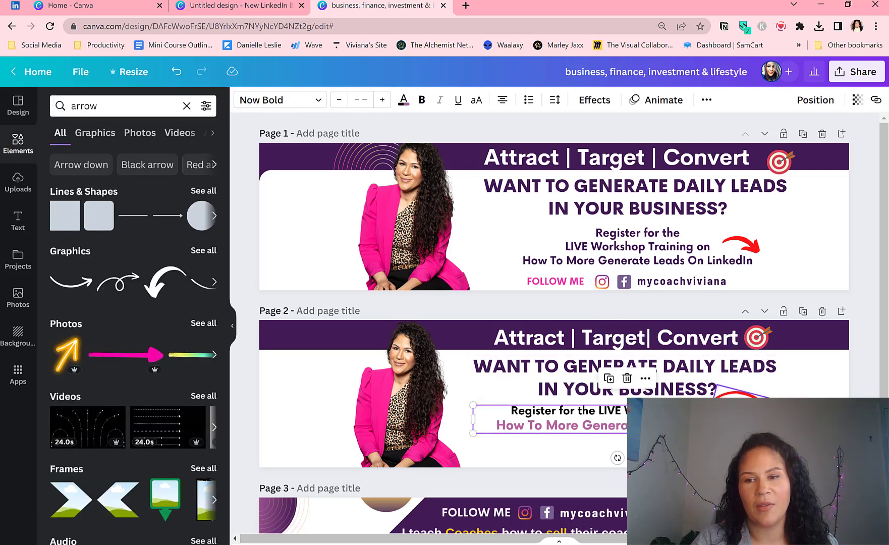
click(738, 392)
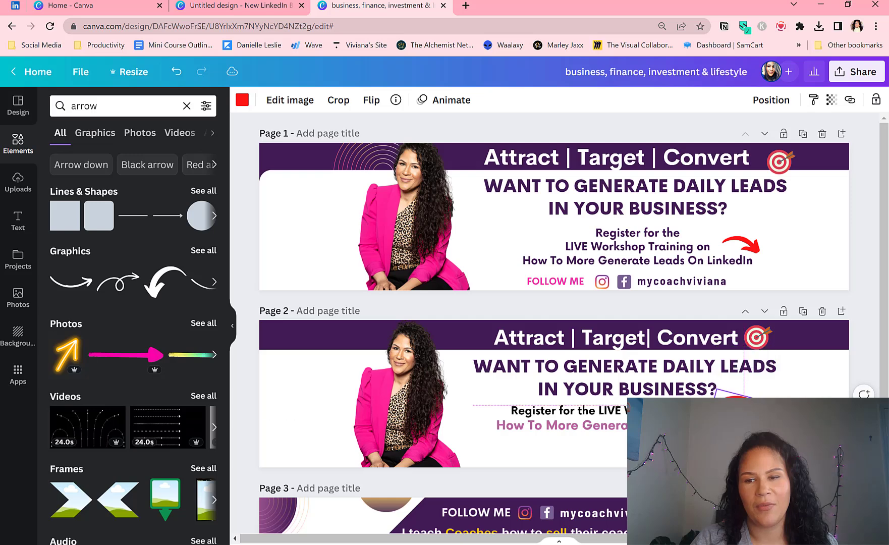
click(707, 450)
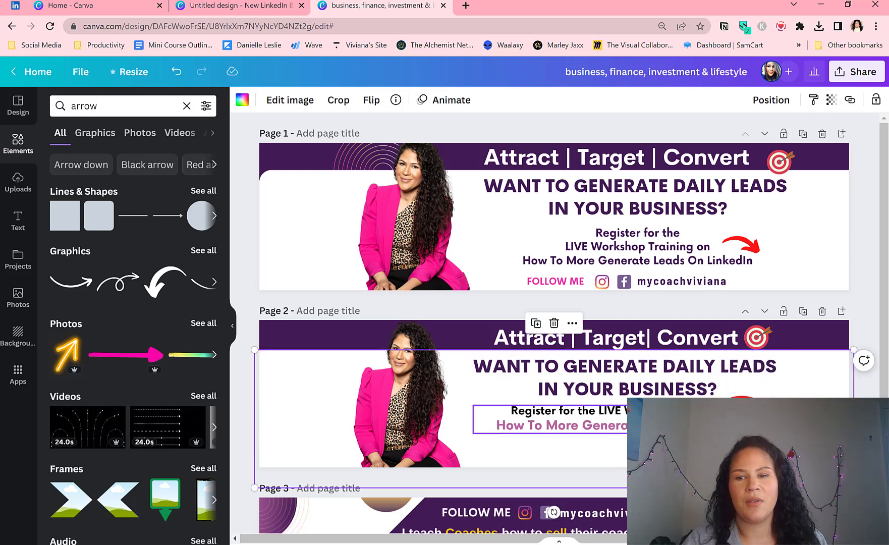
drag(699, 421, 699, 425)
key(ctrl+z)
click(699, 423)
- Try to add a heading text box directly below the workshop text on page 2
drag(129, 108, 36, 158)
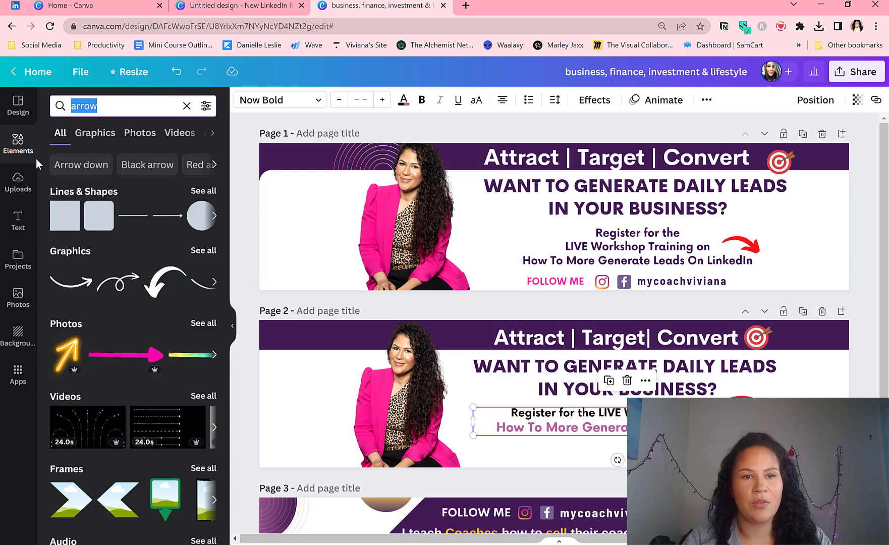
click(18, 220)
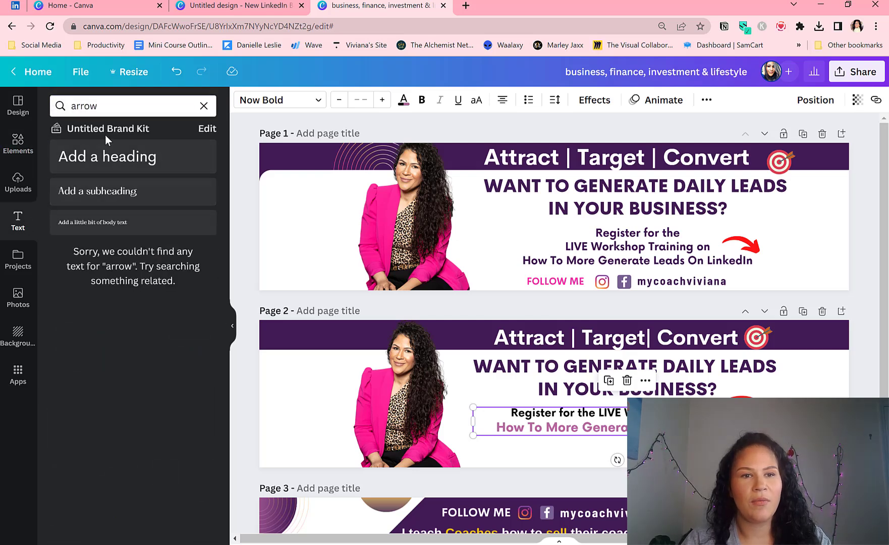
click(106, 151)
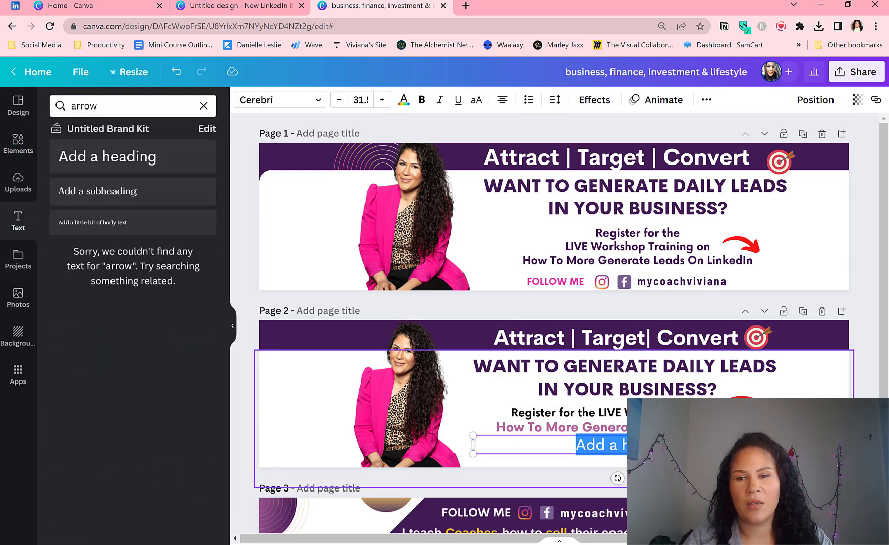
click(671, 460)
drag(676, 438, 671, 448)
key(ctrl+z)
key(ctrl+z)
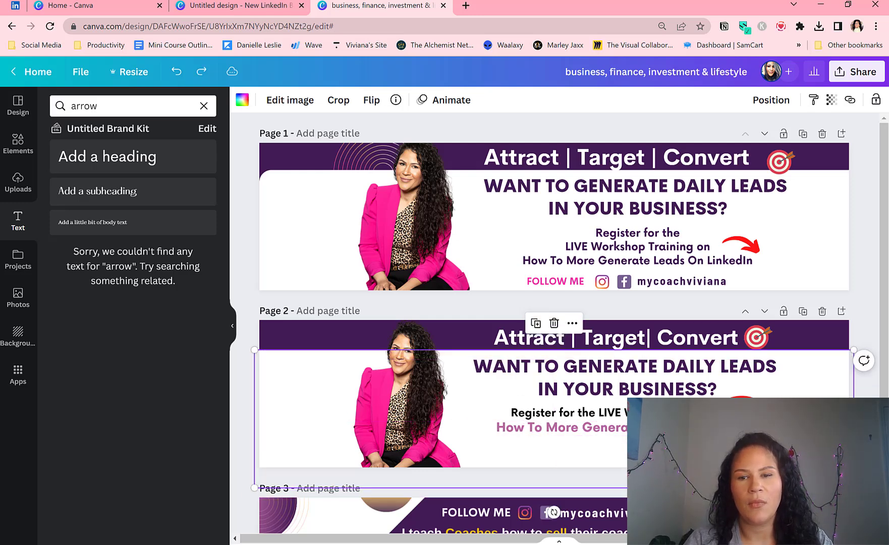
- Add a heading below the workshop text on page 2 with a follow line beginning "FOLLOW ME @ M"
click(206, 164)
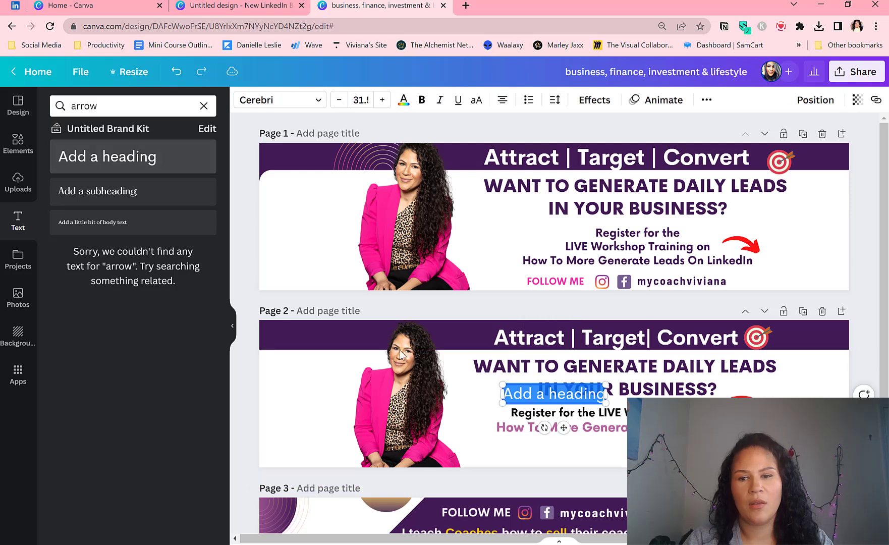
click(474, 411)
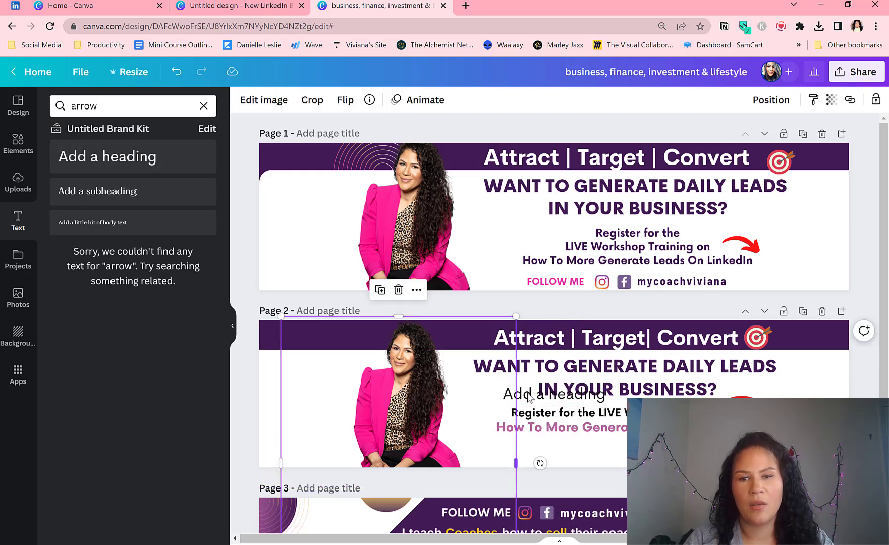
drag(530, 398, 606, 456)
double_click(610, 457)
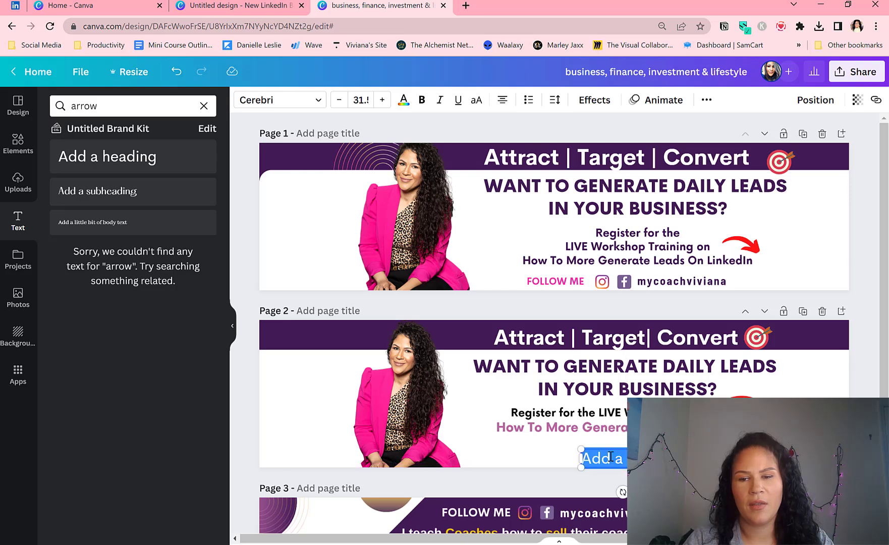
text(FO)
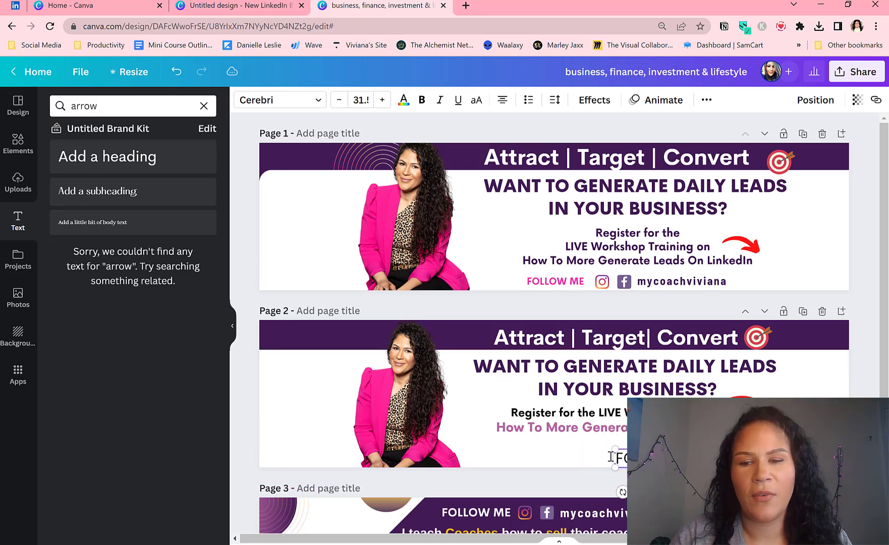
text(LLOW)
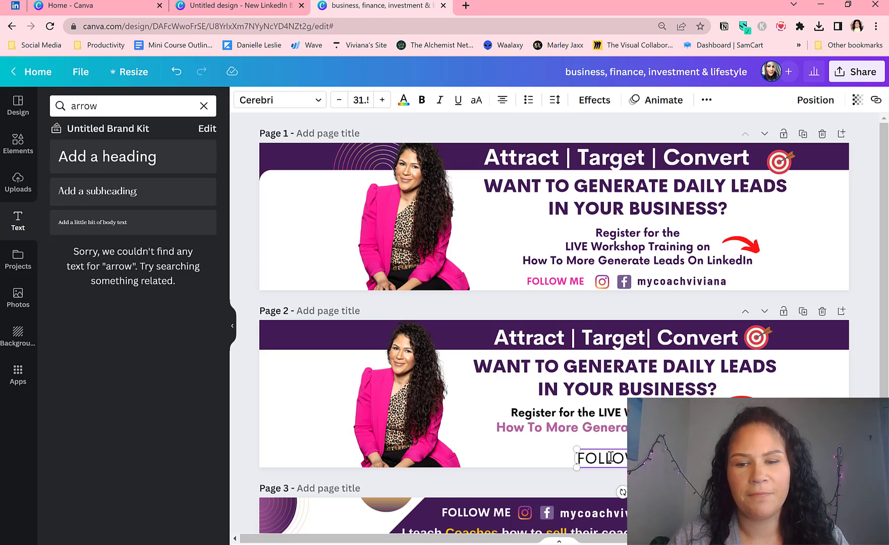
text( ME @ M)
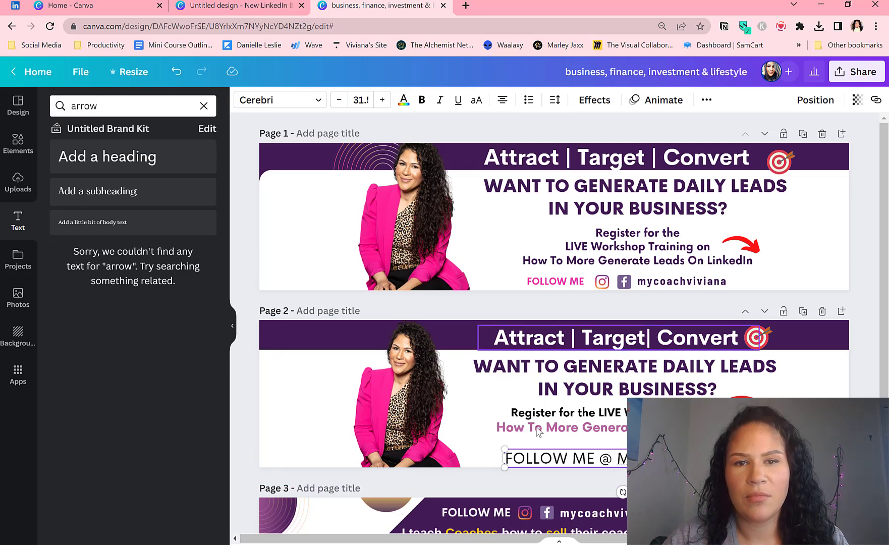
- Reduce the font size of the whole follow line on page 2 to about 21.5
triple_click(544, 456)
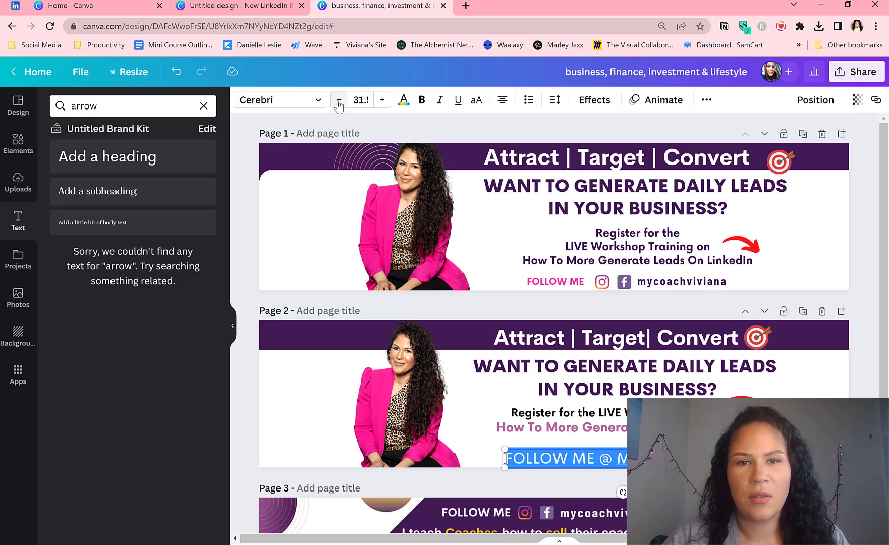
click(339, 100)
click(338, 100)
click(338, 100)
click(338, 100)
click(339, 100)
click(338, 100)
click(339, 100)
click(338, 100)
click(339, 100)
click(339, 100)
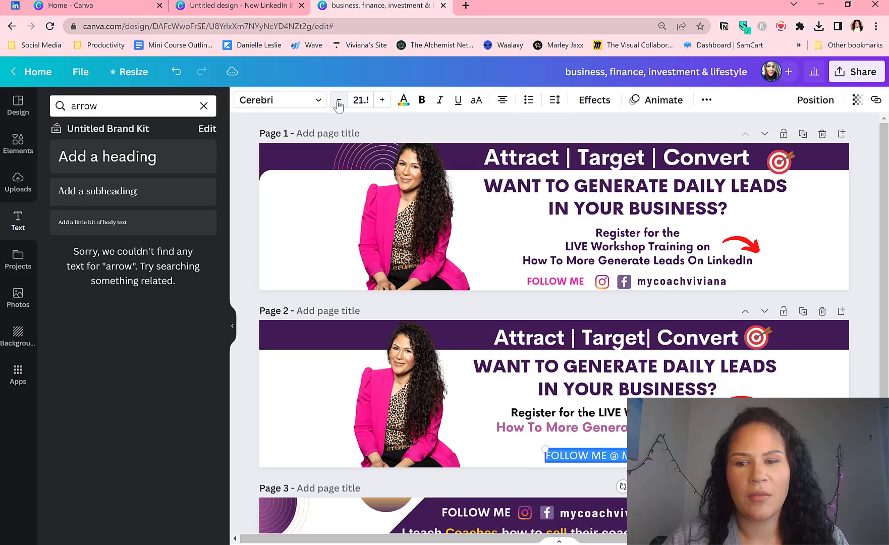
- Make the page 2 follow line bold and color it dark golden orange from the brand palette
click(422, 100)
click(404, 100)
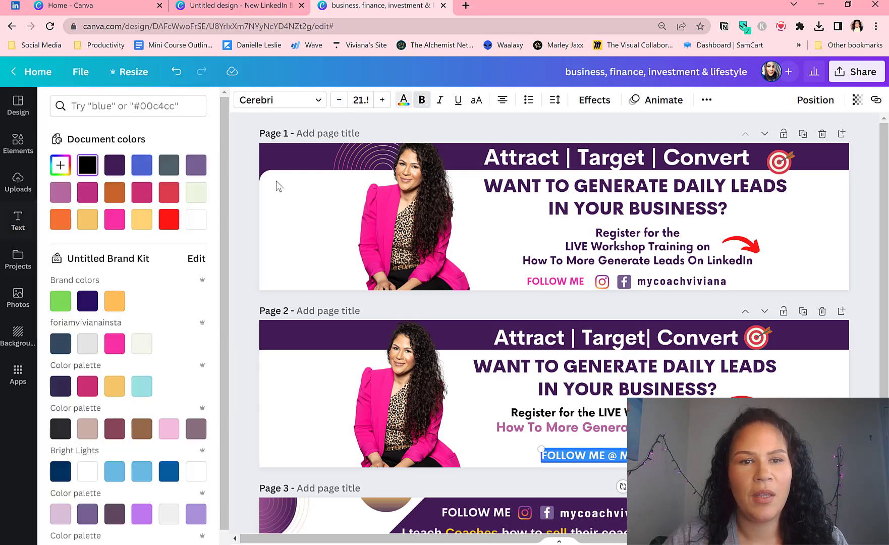
click(169, 219)
scroll(137, 419, down, 5)
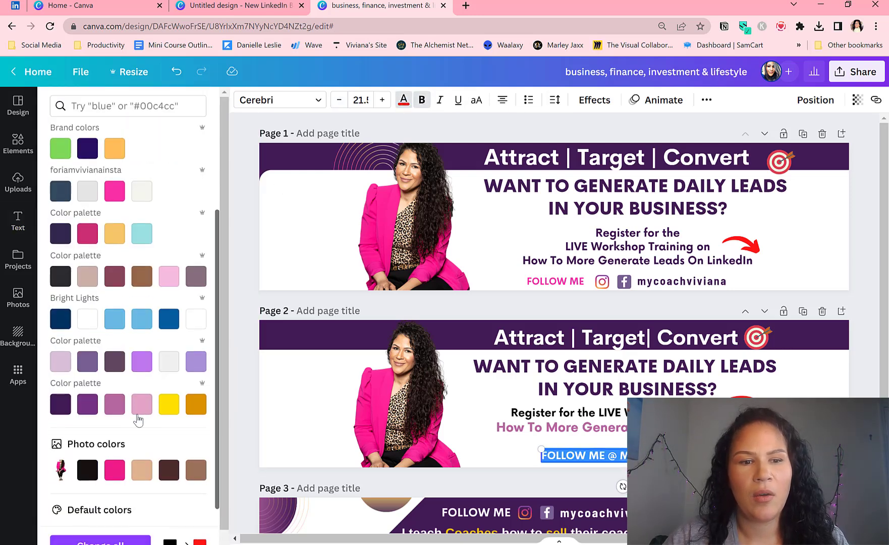
click(197, 332)
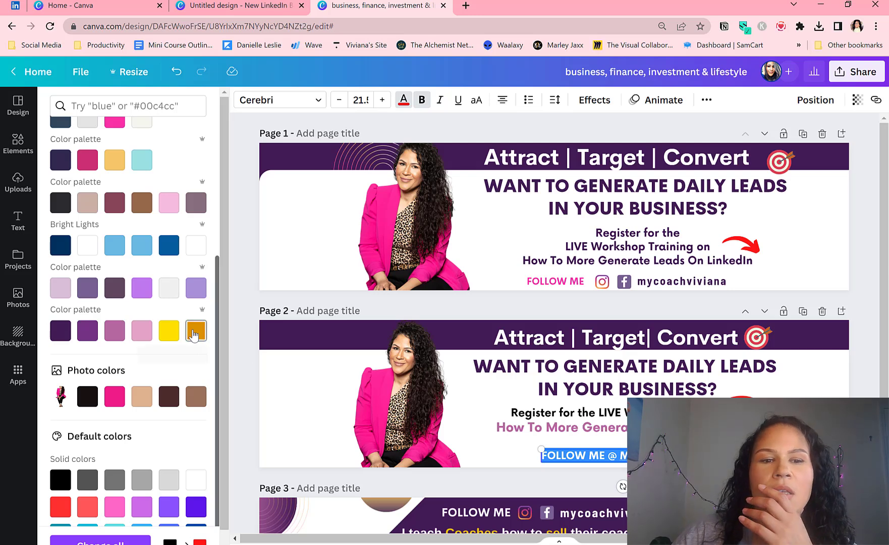
key(Escape)
click(652, 306)
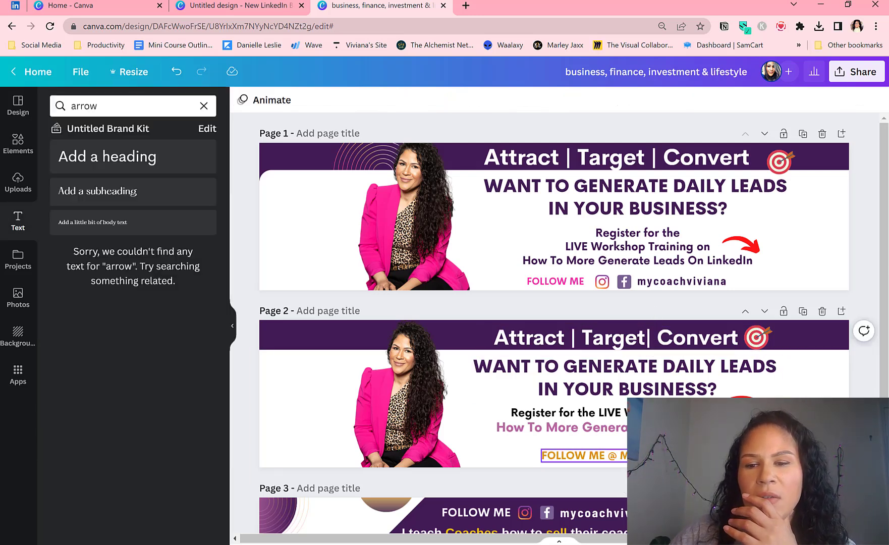
- Move the follow line on page 2 slightly up and nudge the workshop text a little down
click(624, 456)
drag(624, 456, 624, 452)
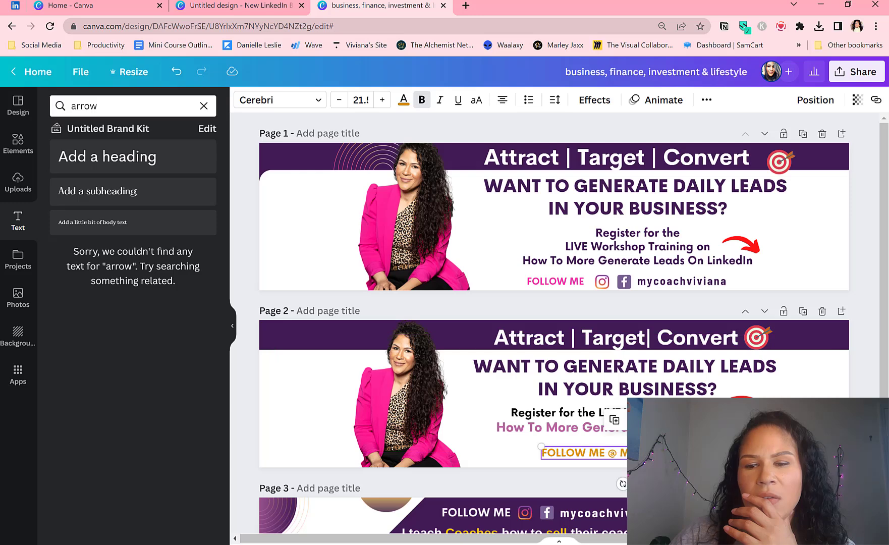
click(615, 417)
key(Down)
key(Down)
key(Down)
key(Down)
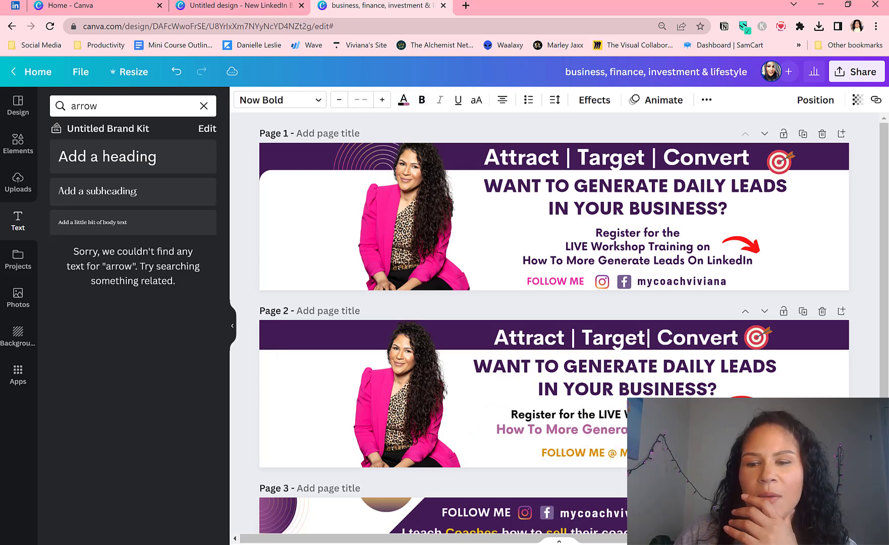
- Search the design elements for FACEBOOK
click(18, 143)
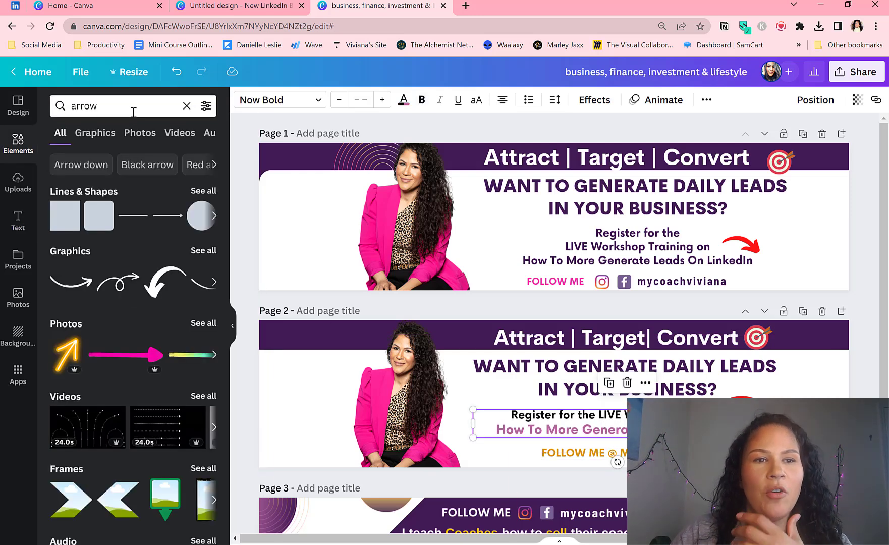
double_click(125, 109)
text(FACEBOOK)
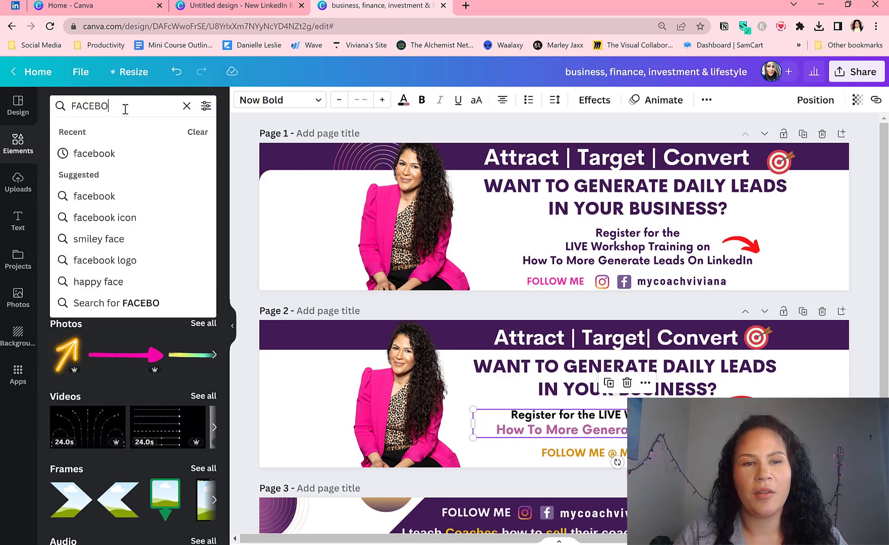
key(Return)
click(125, 109)
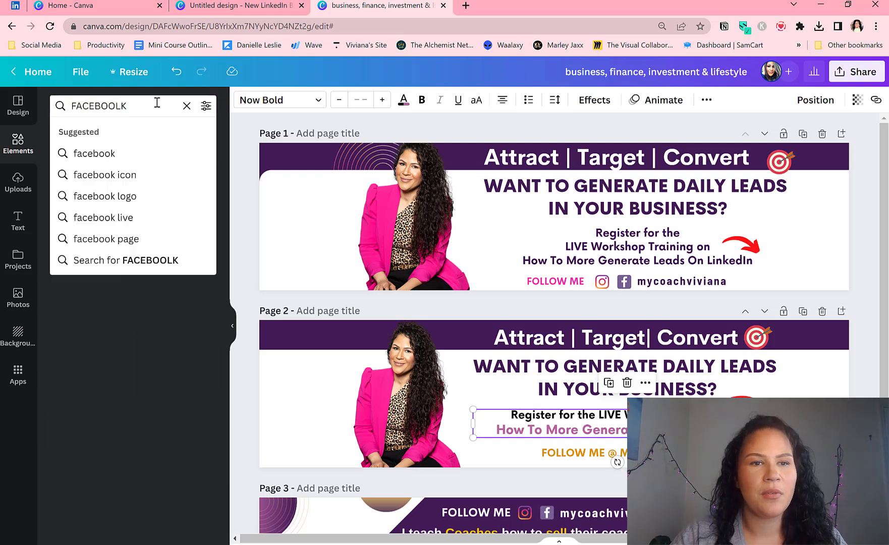
key(BackSpace)
key(BackSpace)
text(K)
key(Return)
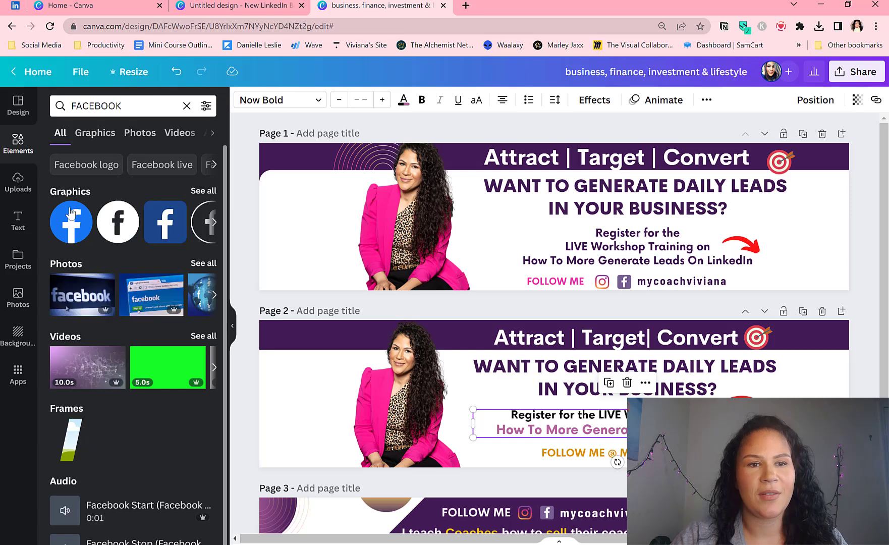
- Try to insert and shrink the round blue Facebook icon on page 2, and undo the insertion and the accidental background move
click(71, 222)
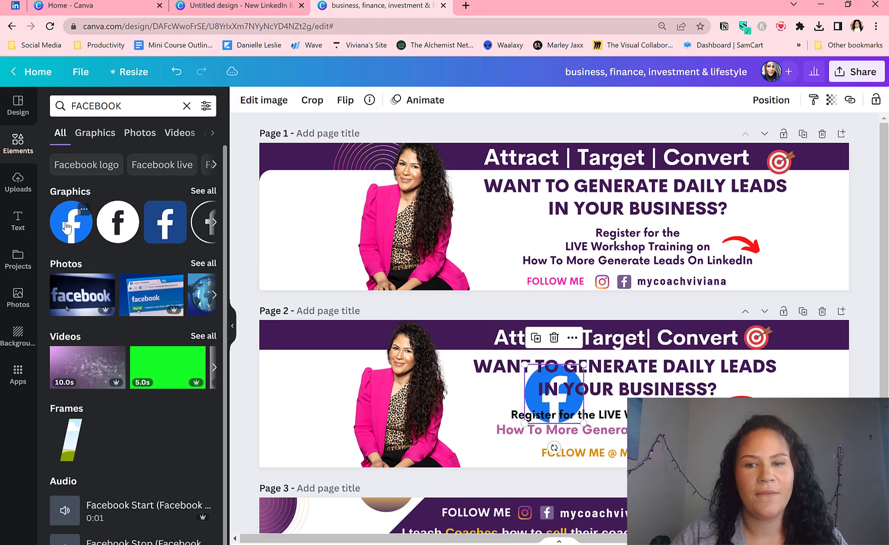
click(528, 403)
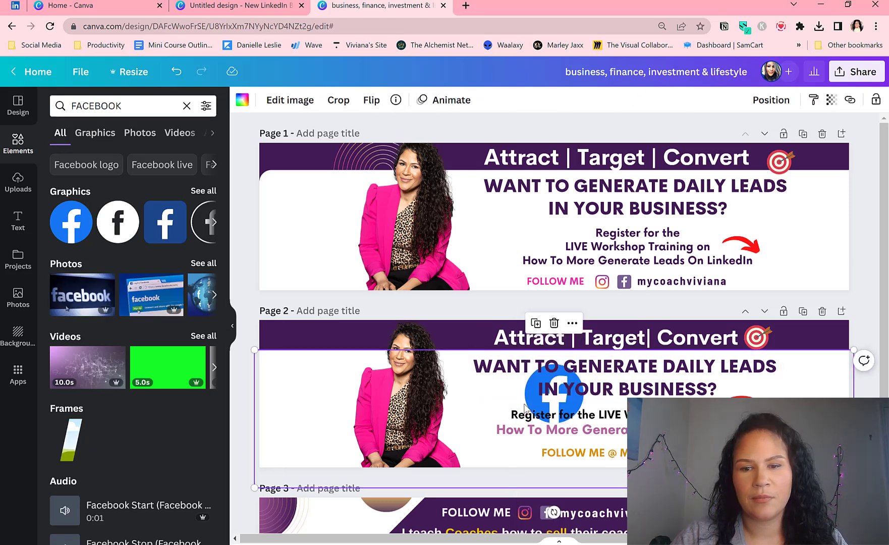
drag(528, 405, 628, 446)
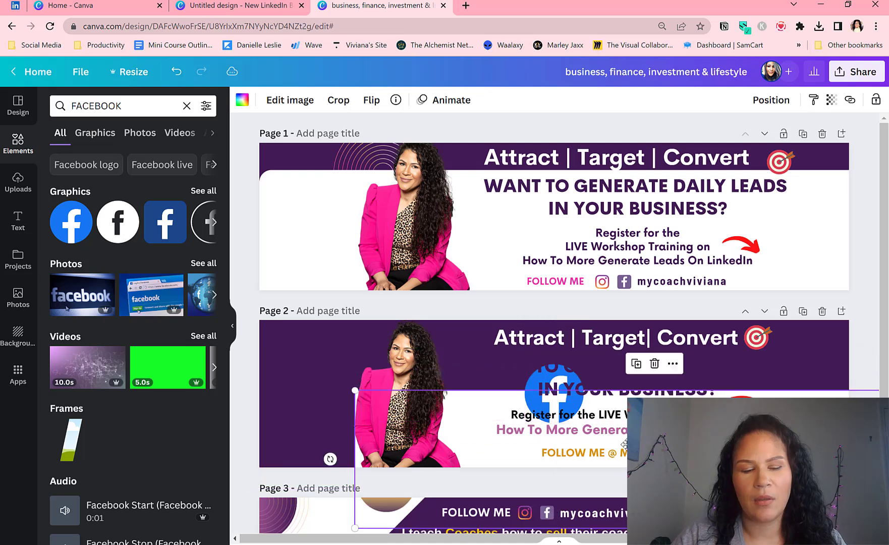
key(ctrl+z)
key(ctrl+z)
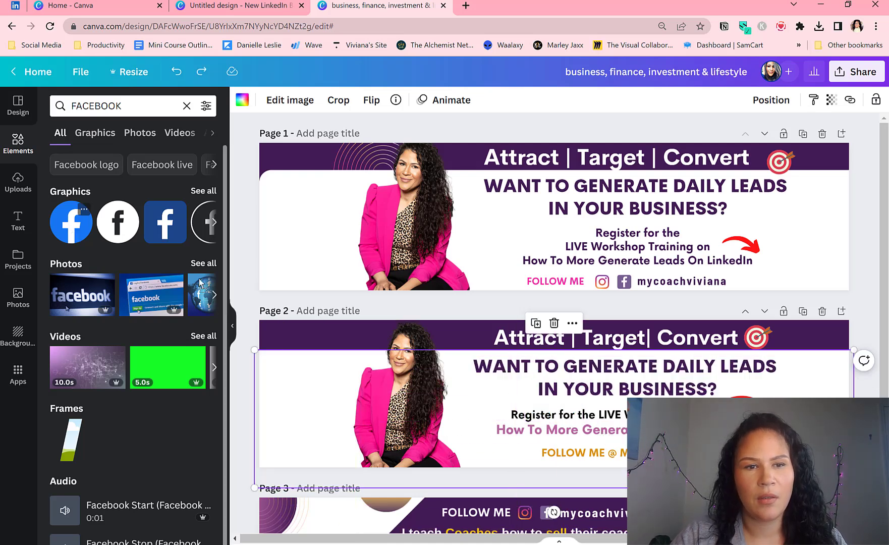
- Place the round blue Facebook icon at the end of the page 2 follow line and shrink it to fit
drag(71, 222, 661, 464)
drag(772, 439, 759, 452)
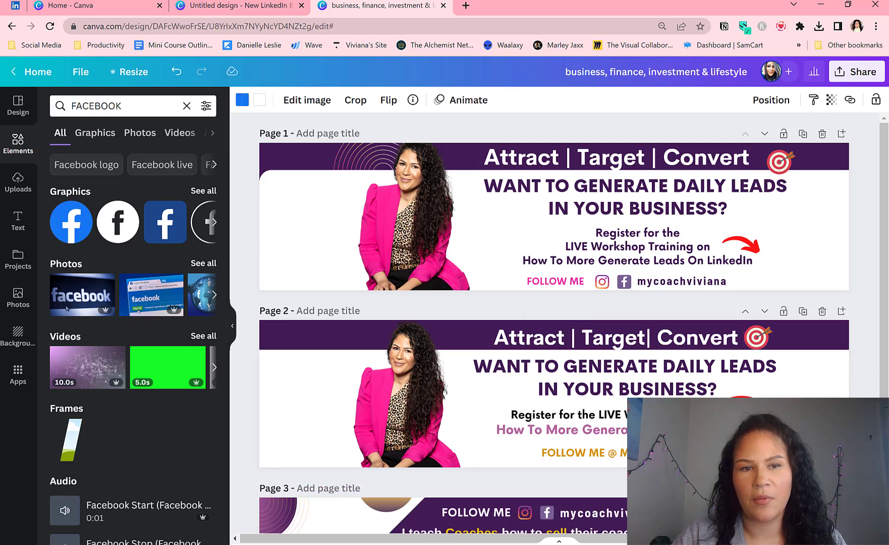
- Search the elements for INSTAGRAM, add the gradient Instagram icon to page 2, and scale and place it beside the Facebook icon
double_click(112, 106)
text(INSTA)
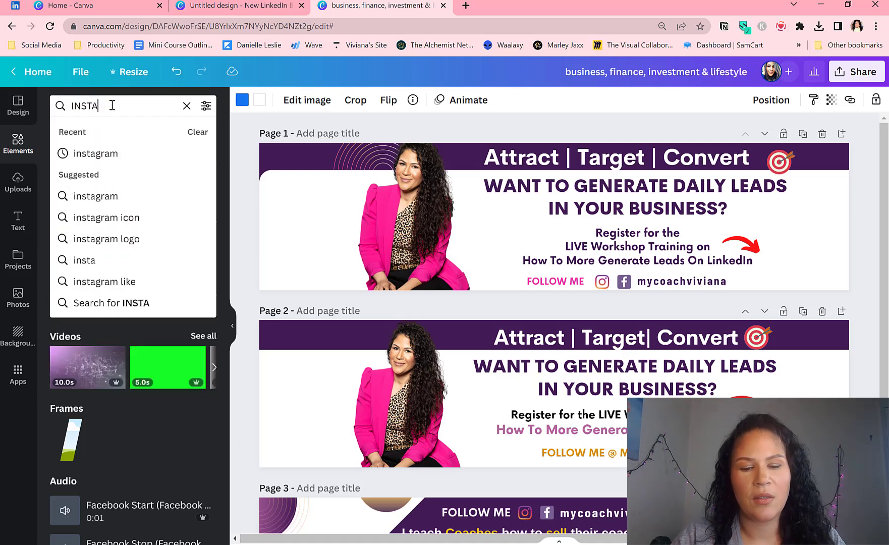
text(GRAM)
key(Return)
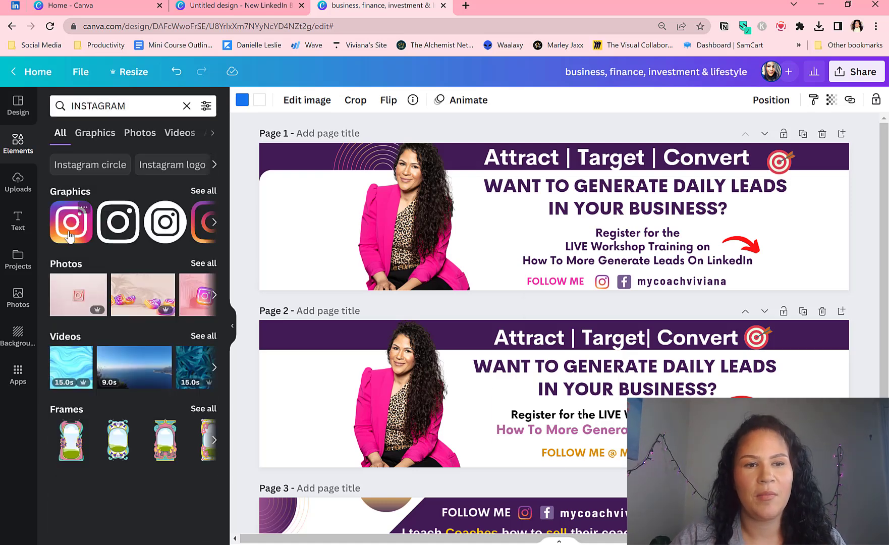
click(69, 236)
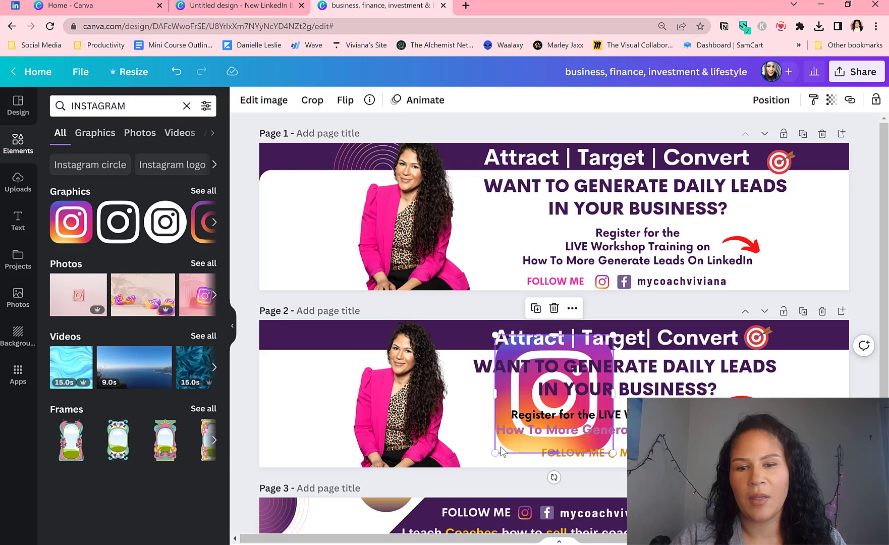
drag(503, 451, 762, 472)
key(Delete)
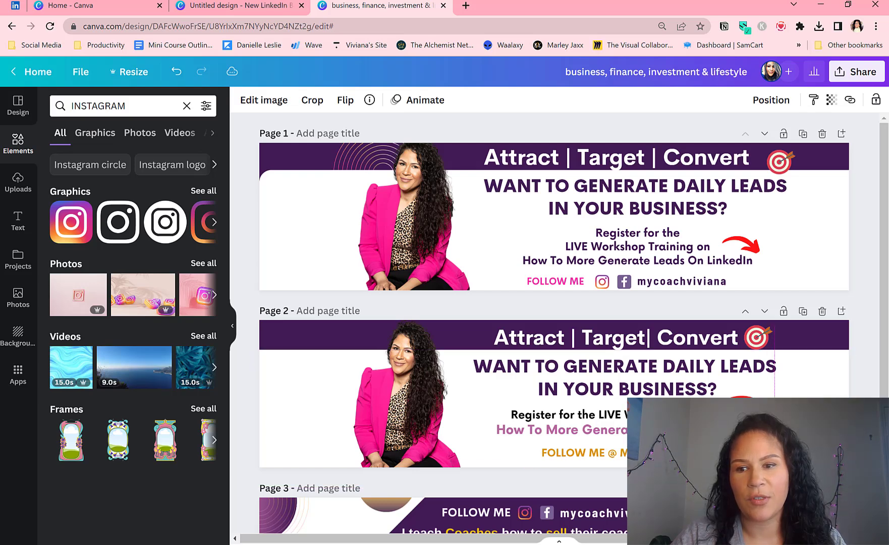
drag(761, 462, 782, 451)
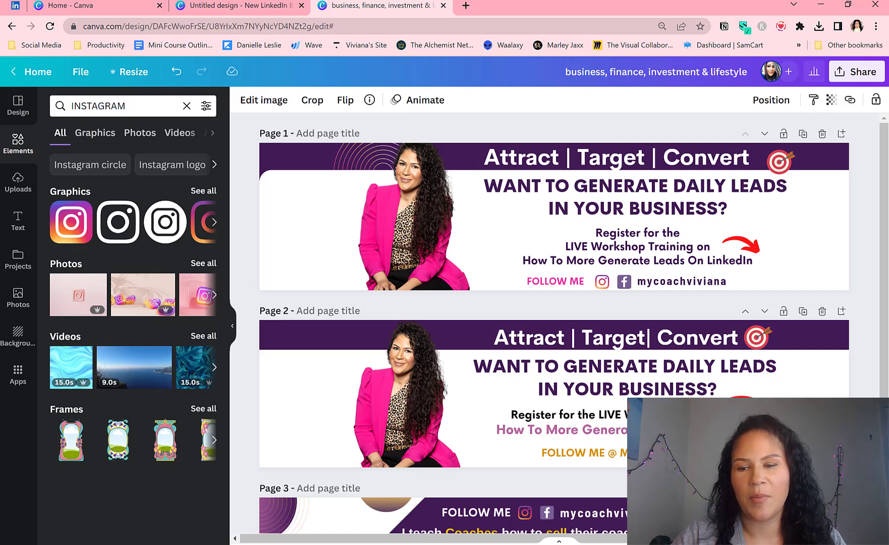
click(777, 451)
click(766, 451)
right_click(766, 451)
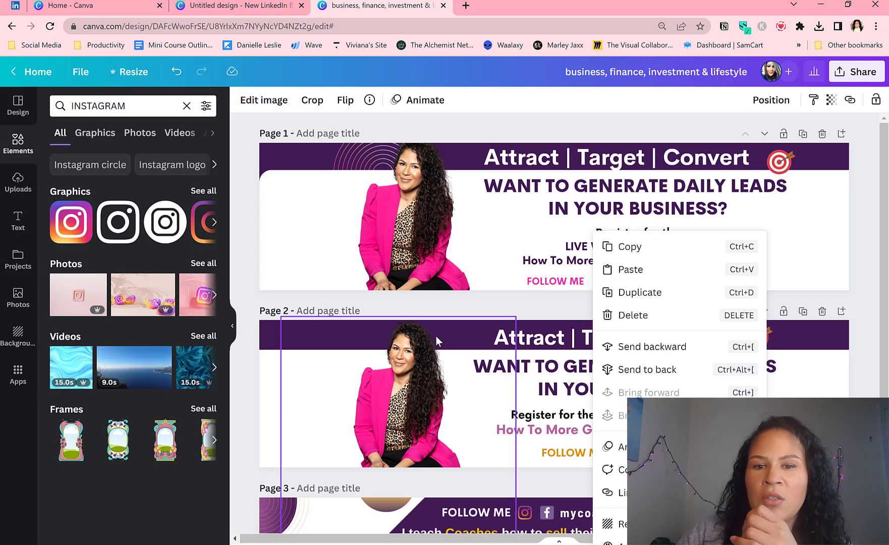
click(486, 287)
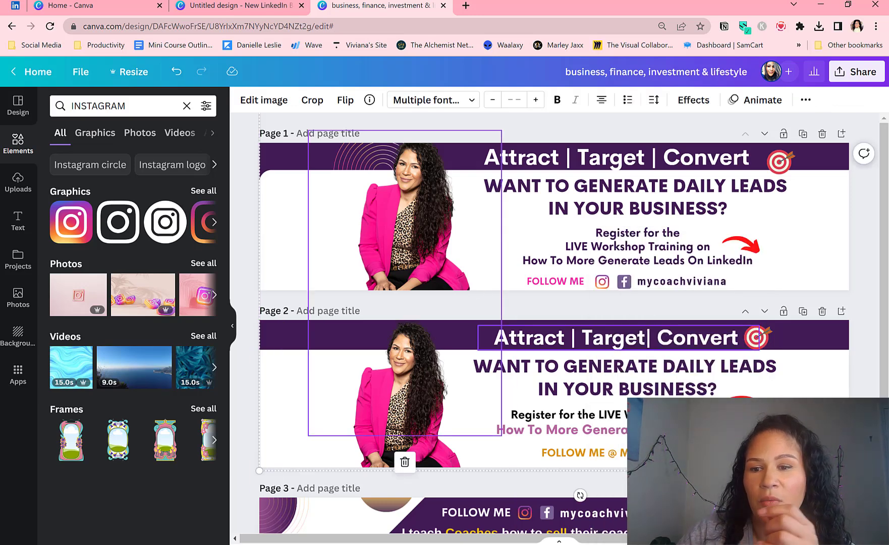
- Recolor the blue part of the page 2 Facebook icon to the palette's dark purple
click(767, 450)
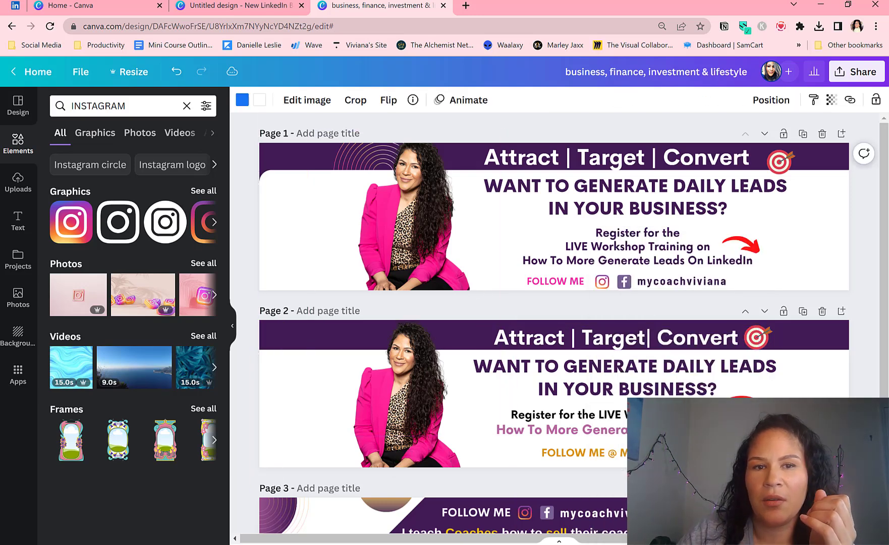
click(242, 100)
scroll(79, 359, down, 6)
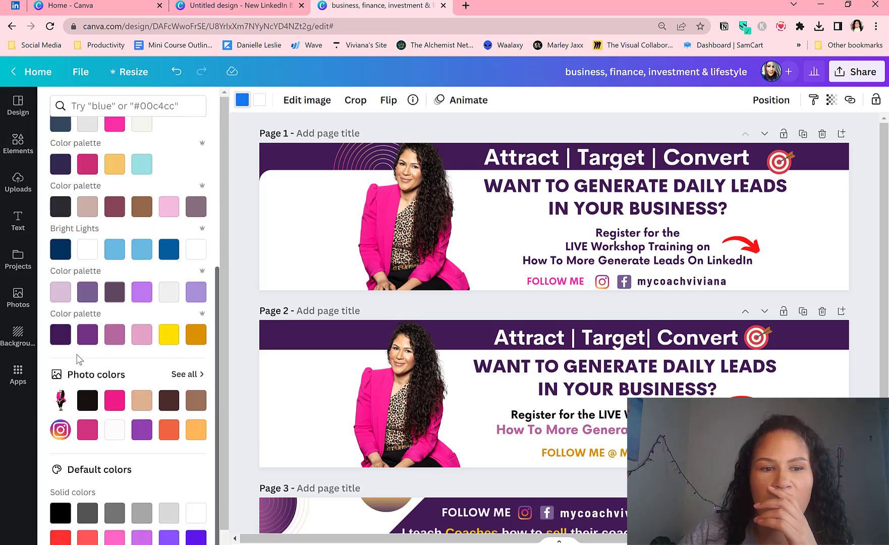
click(60, 335)
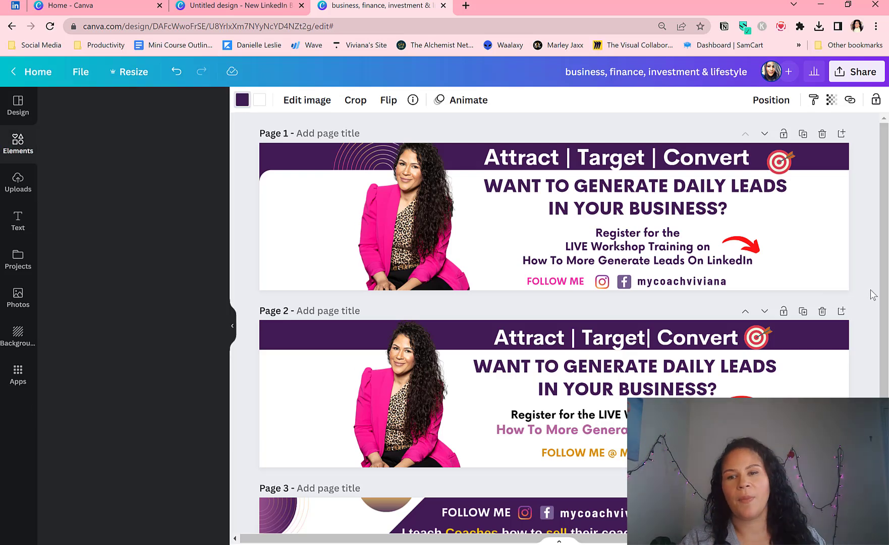
click(872, 294)
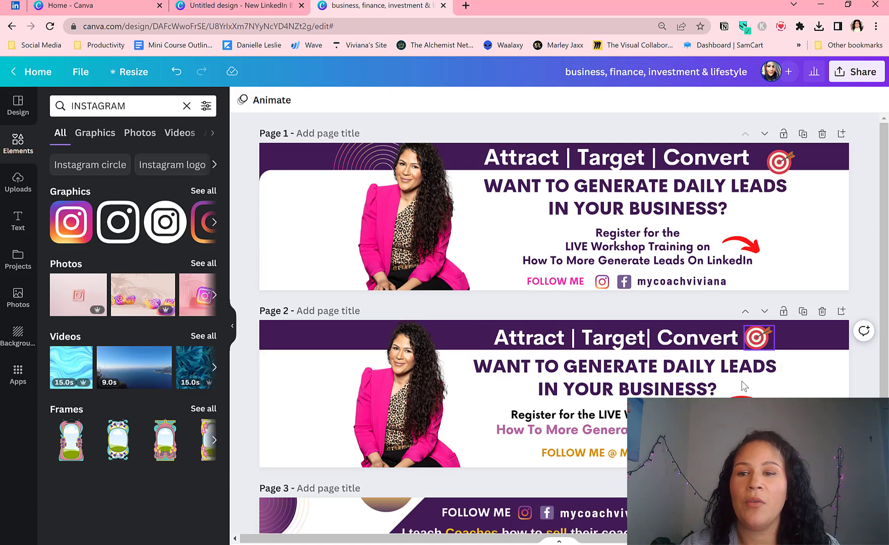
- Open the design's download settings and review the available file types, keeping PNG as the format
scroll(688, 386, down, 1)
scroll(688, 353, up, 1)
click(850, 76)
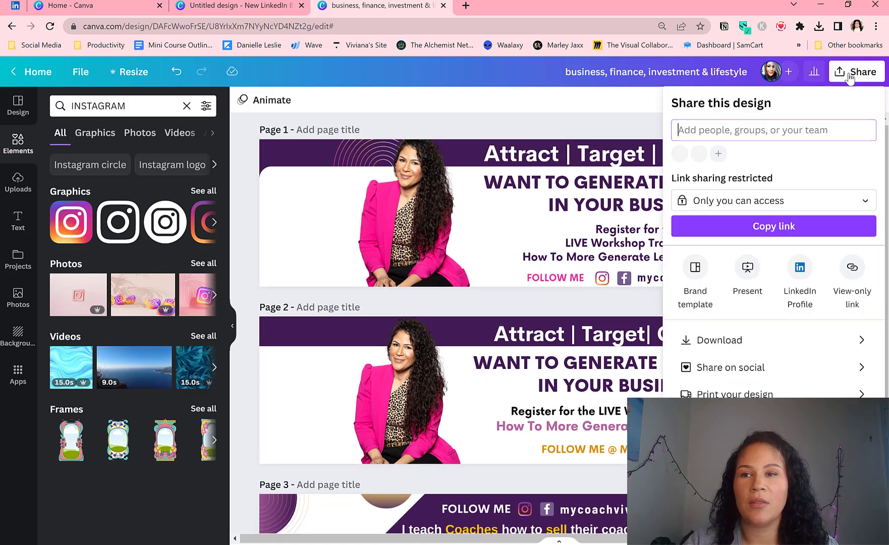
click(710, 340)
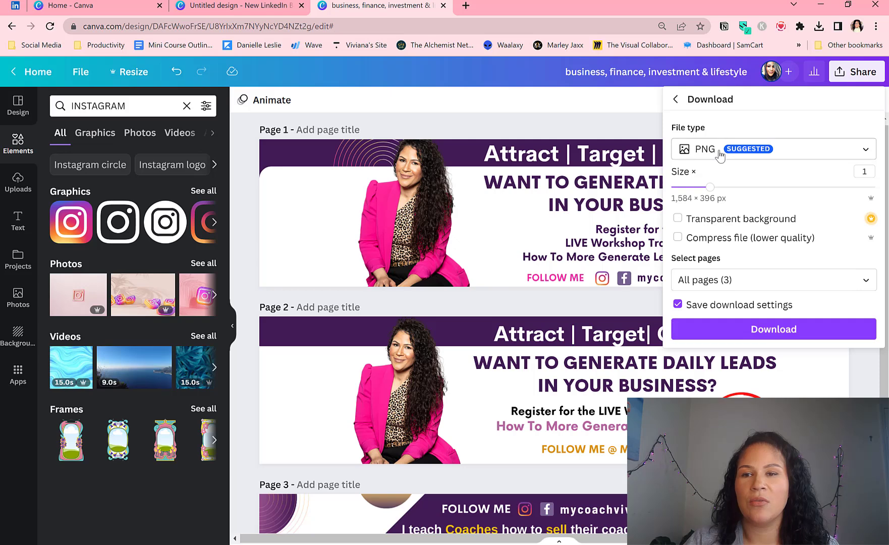
click(750, 151)
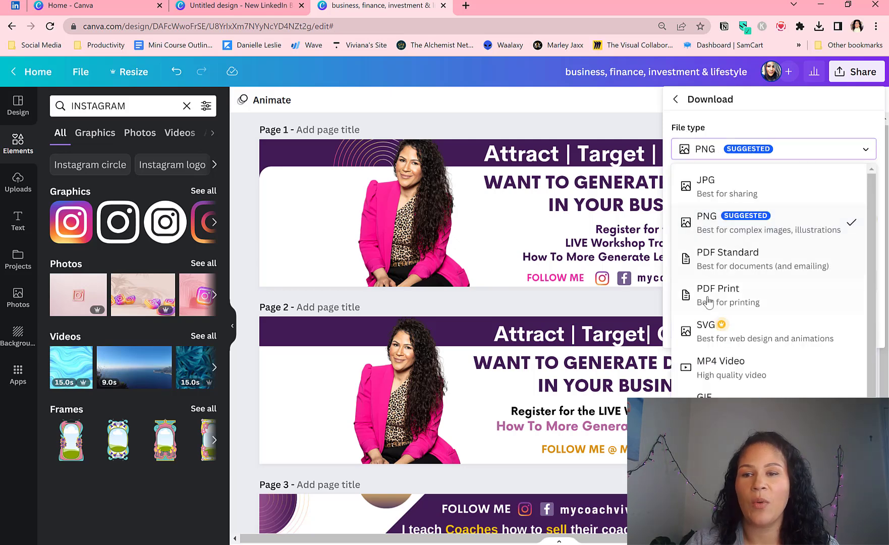
click(750, 112)
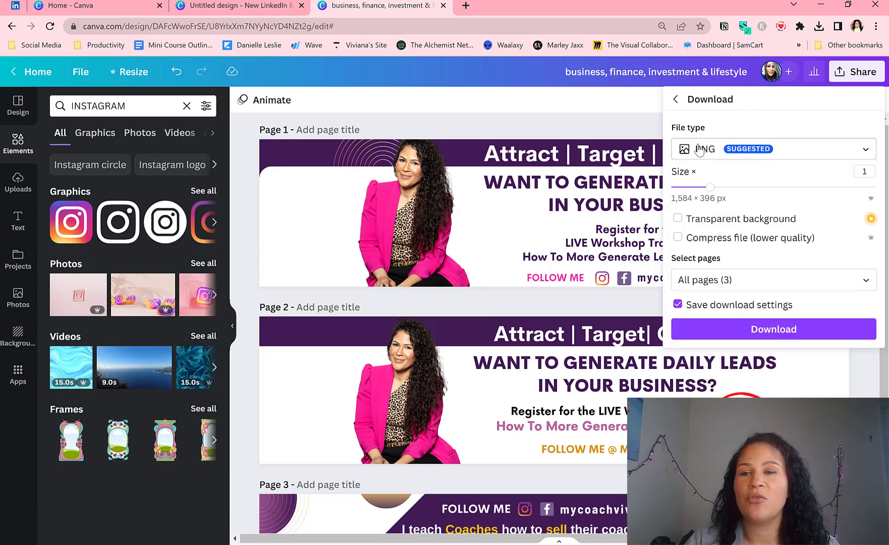
click(736, 151)
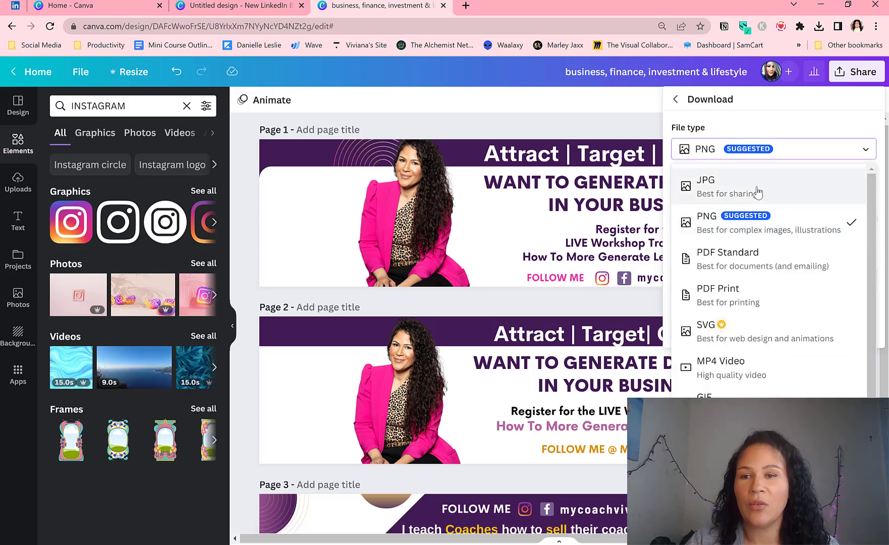
click(772, 124)
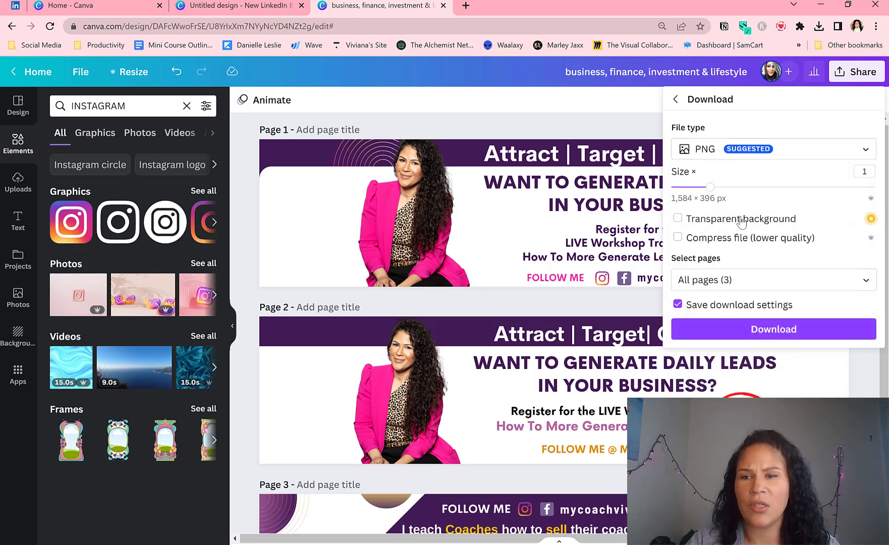
- Download only page 2 of the design and check the downloaded PNG in the image viewer
click(756, 277)
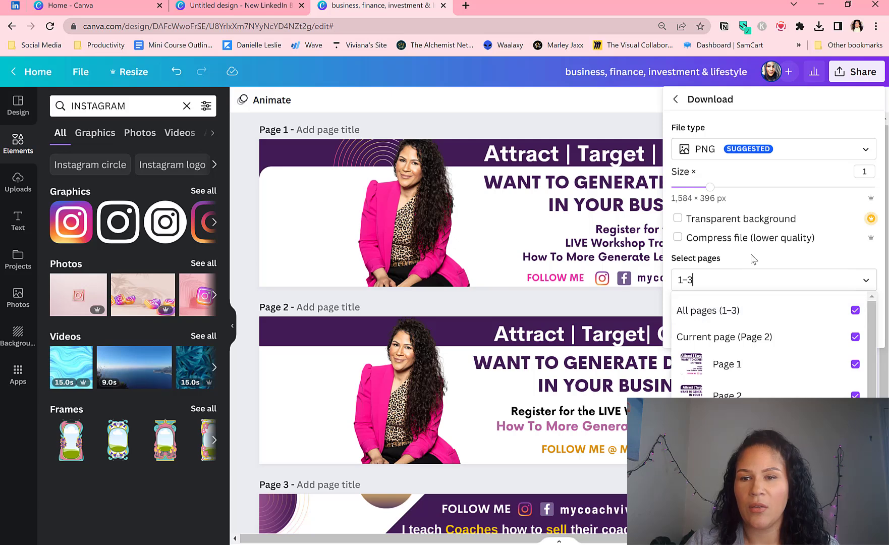
click(756, 260)
click(737, 278)
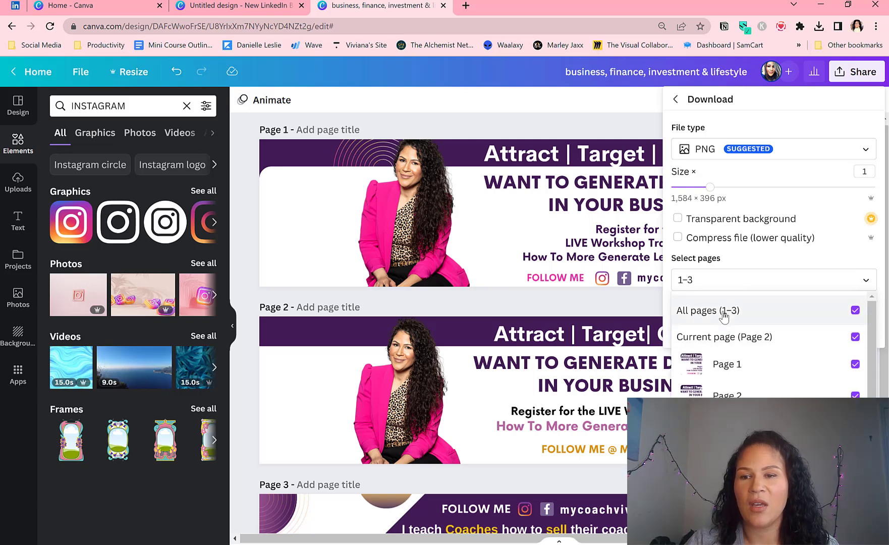
click(724, 313)
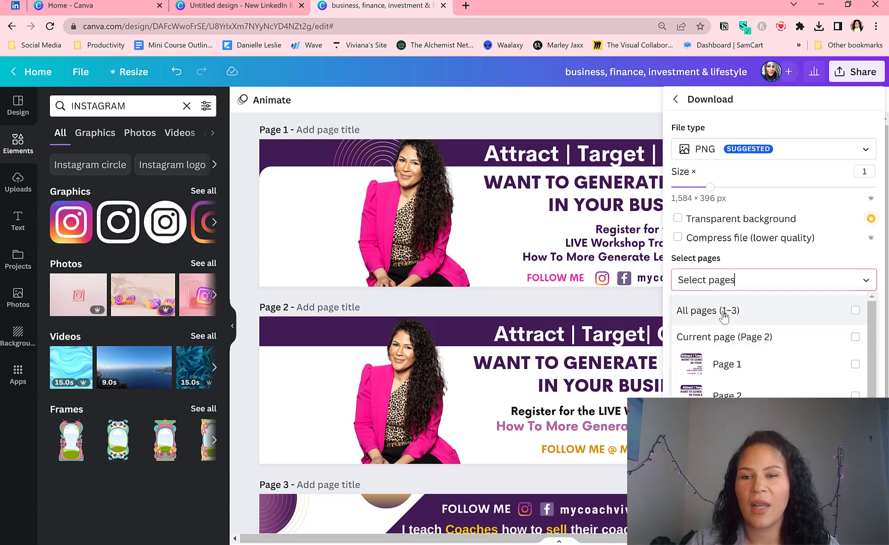
click(730, 395)
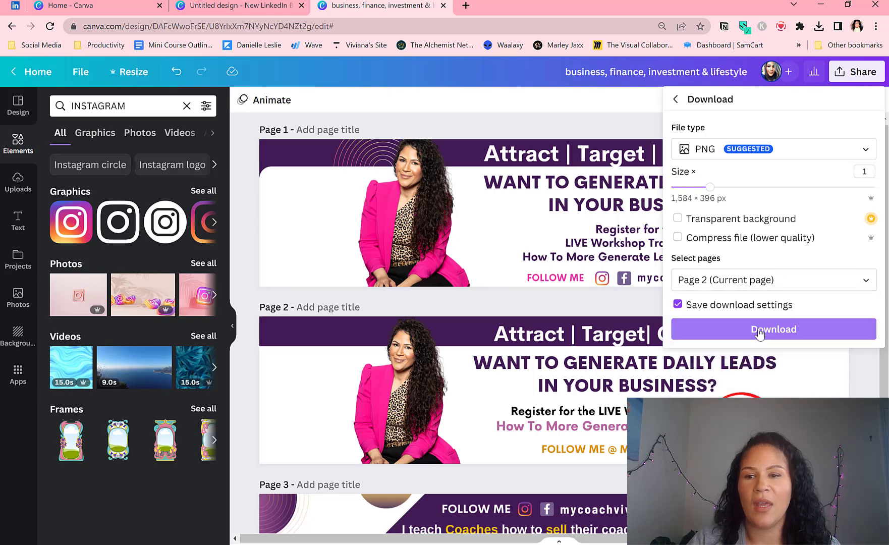
click(760, 328)
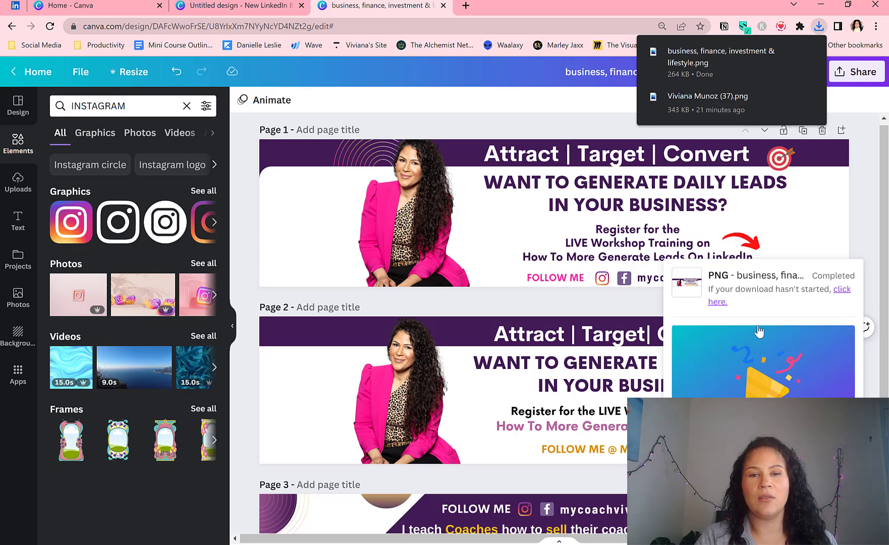
click(719, 59)
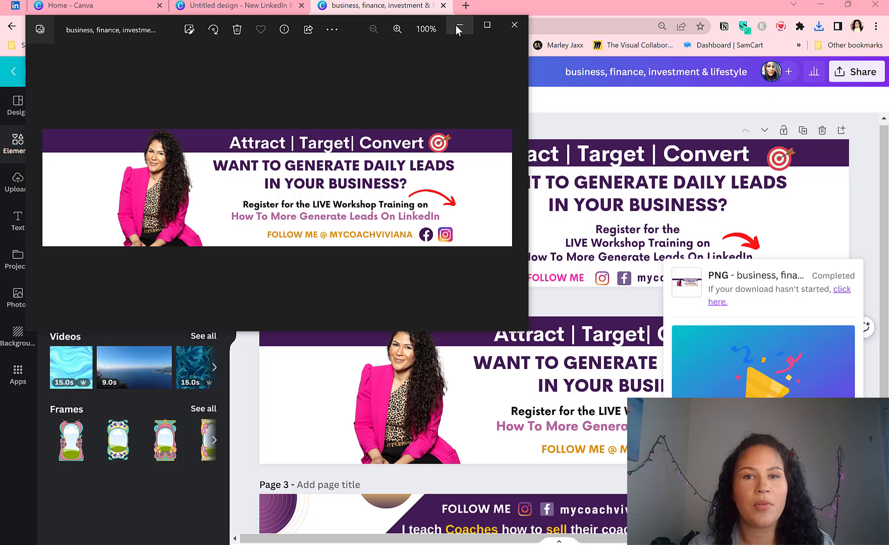
click(514, 24)
- Switch to the LinkedIn profile, replace its background photo with the downloaded business, finance, investment & lifestyle.png, and apply it
click(15, 5)
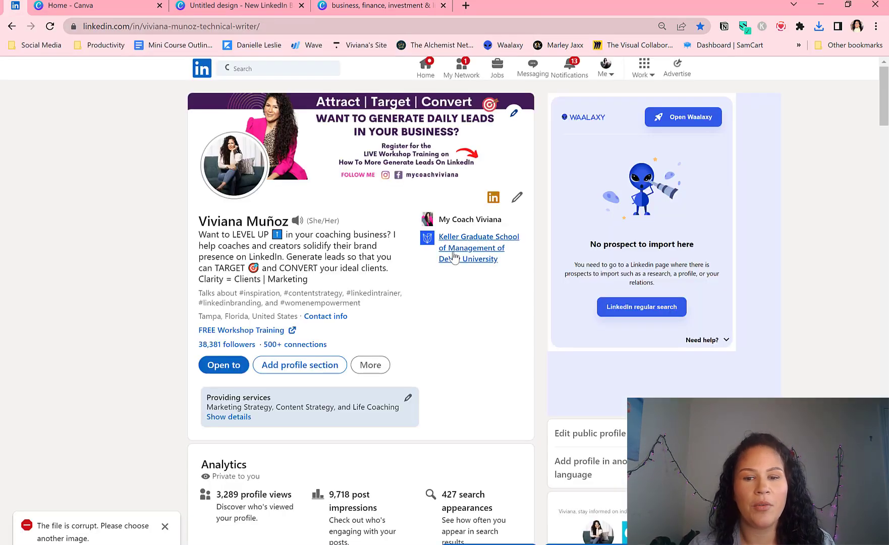
click(164, 527)
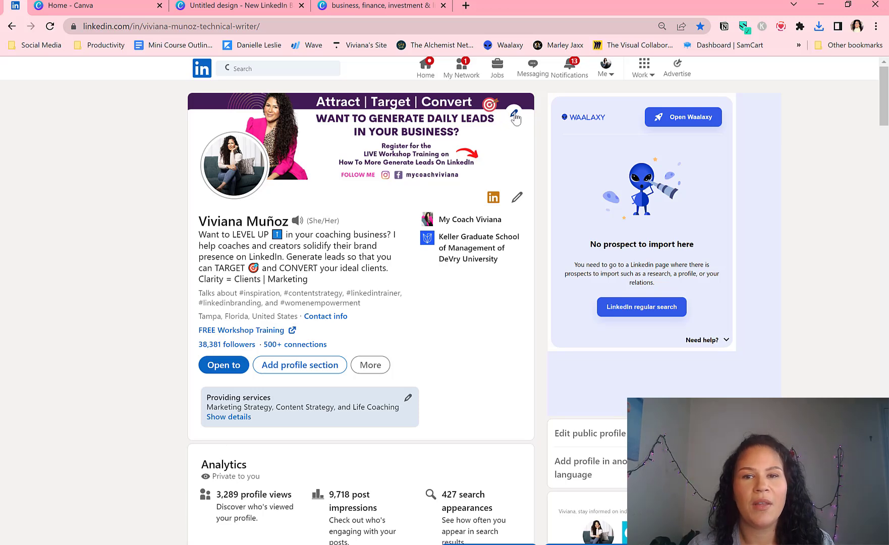
click(513, 115)
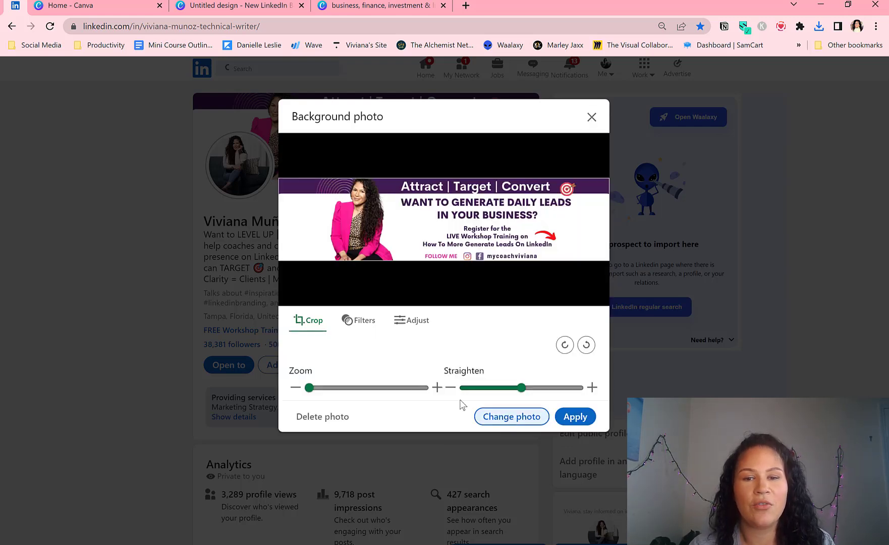
click(354, 199)
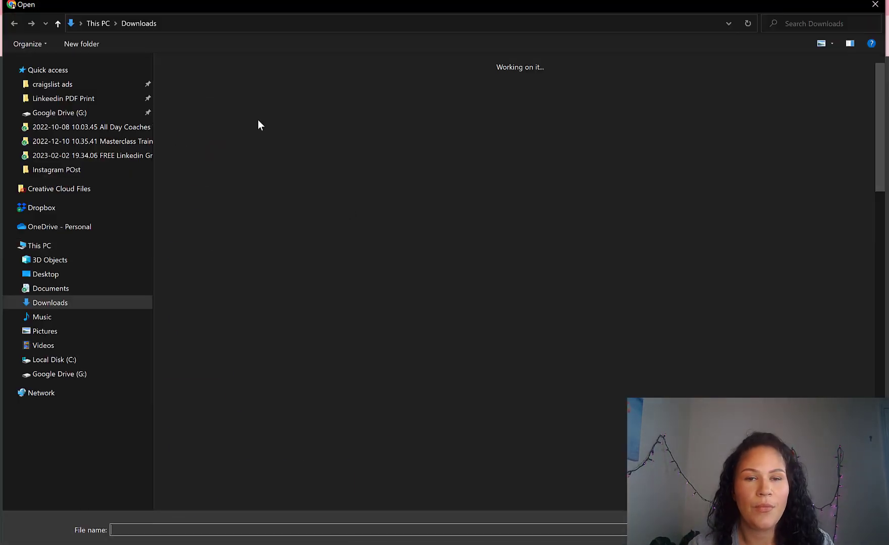
double_click(196, 129)
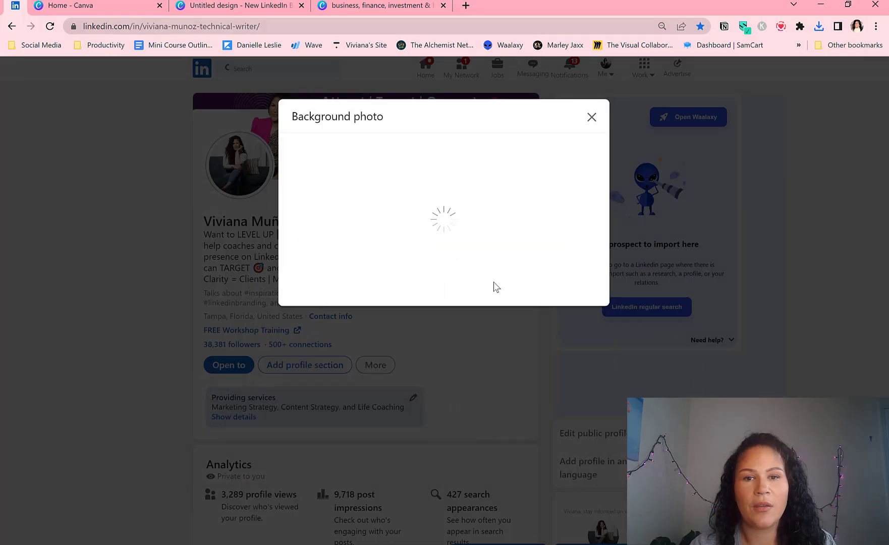
click(571, 416)
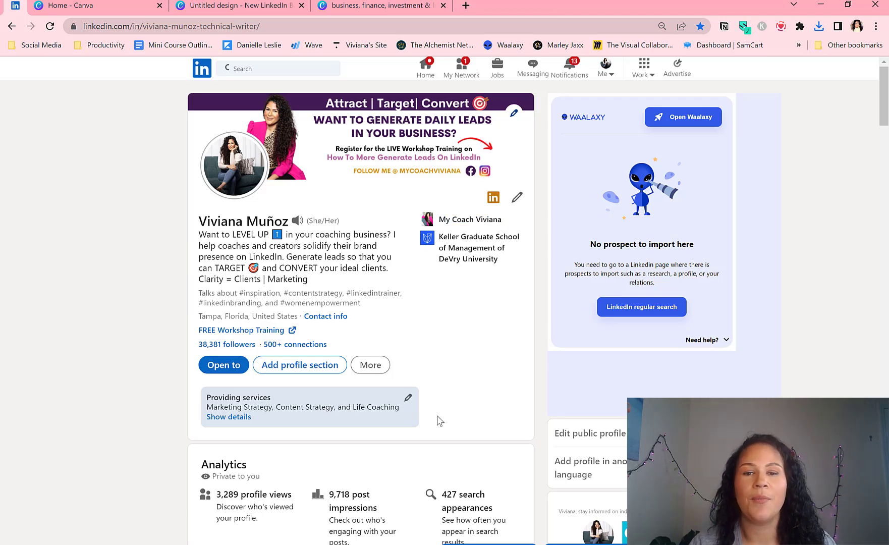
scroll(436, 415, down, 3)
scroll(437, 416, up, 2)
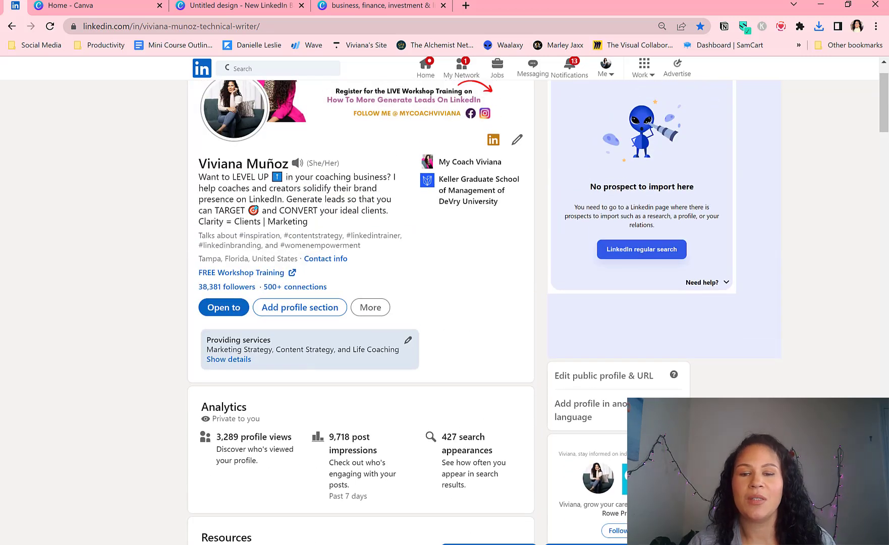